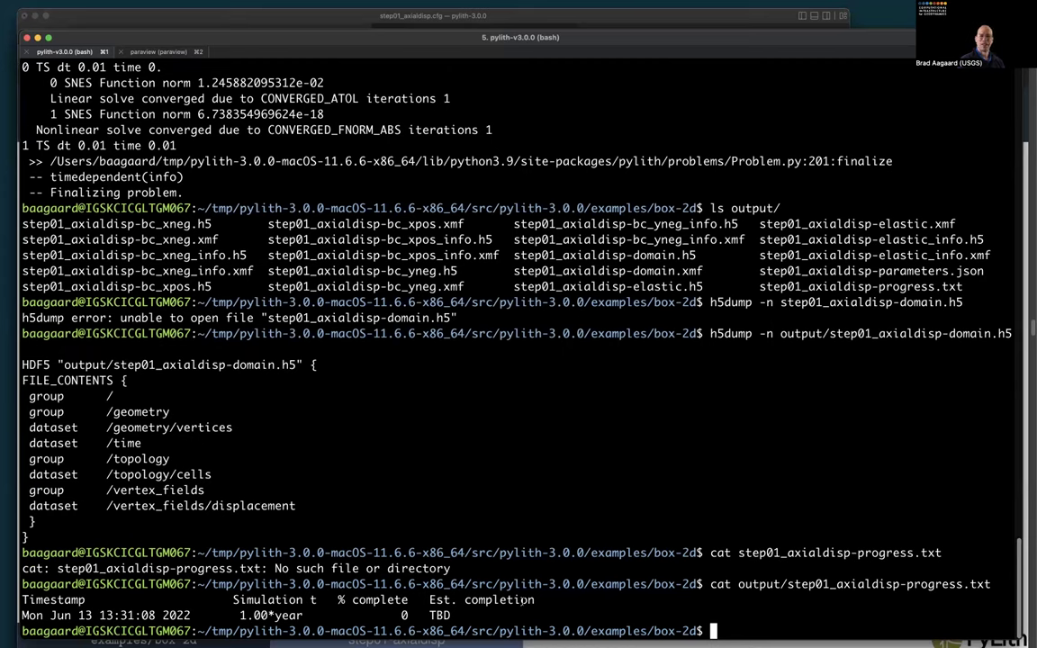
# Step: Print the contents of output/step01_axialdisp-parameters.json in the terminal
pyautogui.press('Up')
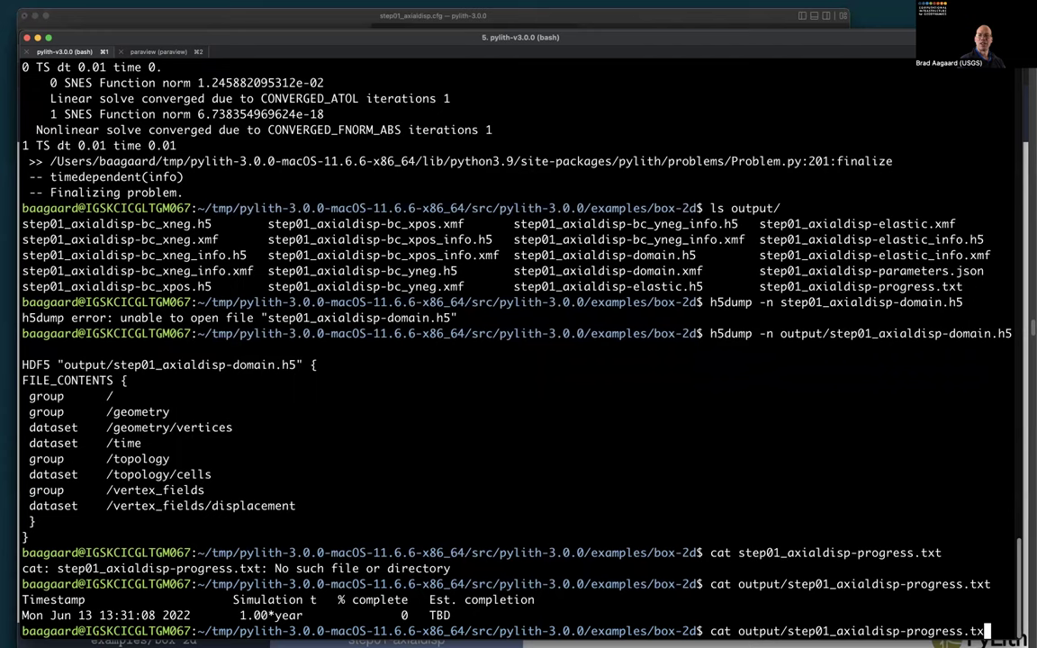
pyautogui.press('BackSpace')
pyautogui.press('BackSpace')
pyautogui.press('BackSpace')
pyautogui.press('BackSpace')
pyautogui.press('BackSpace')
pyautogui.press('BackSpace')
pyautogui.press('BackSpace')
pyautogui.press('BackSpace')
pyautogui.press('BackSpace')
pyautogui.press('BackSpace')
pyautogui.press('BackSpace')
pyautogui.press('BackSpace')
pyautogui.press('BackSpace')
pyautogui.press('BackSpace')
pyautogui.press('BackSpace')
pyautogui.press('BackSpace')
pyautogui.press('BackSpace')
pyautogui.press('BackSpace')
pyautogui.press('BackSpace')
pyautogui.press('BackSpace')
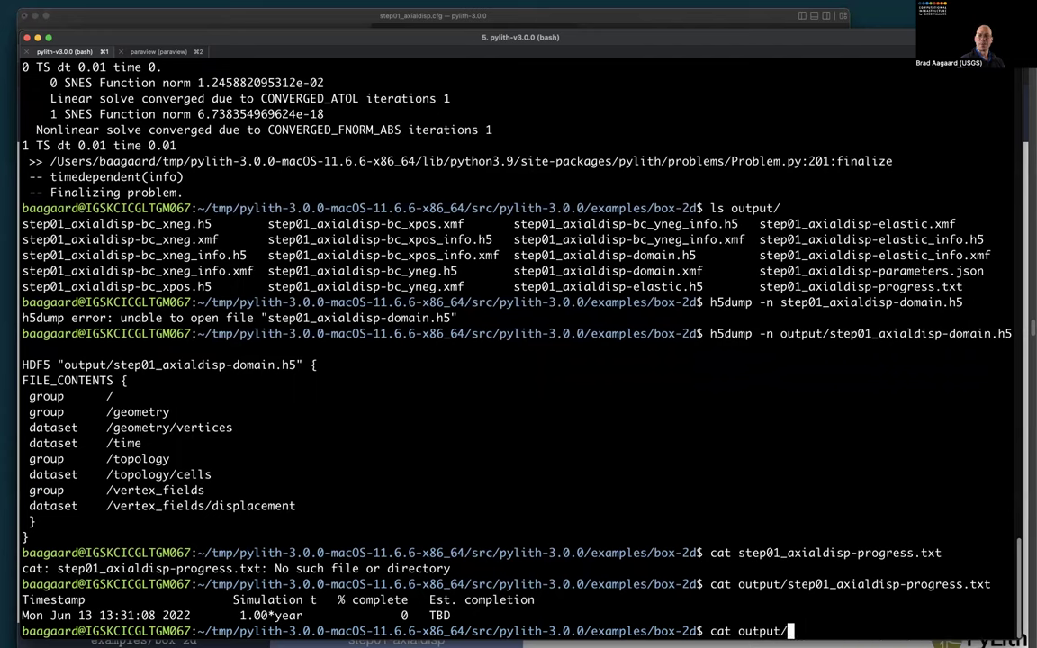
pyautogui.doubleClick(776, 270)
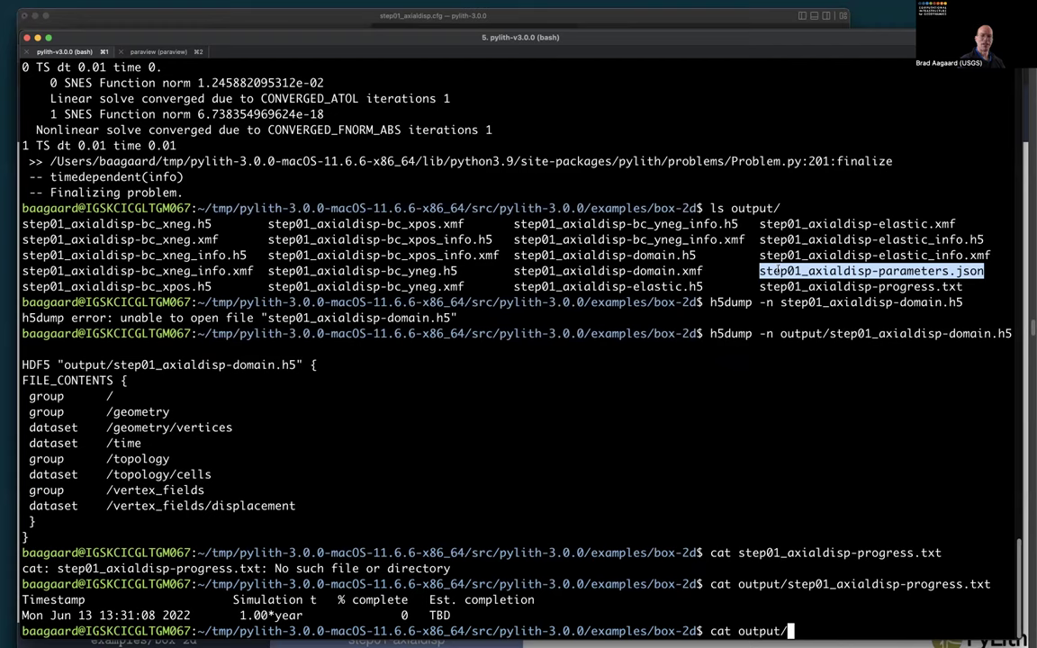
pyautogui.write('step01_axialdisp-parameters.json')
pyautogui.press('Return')
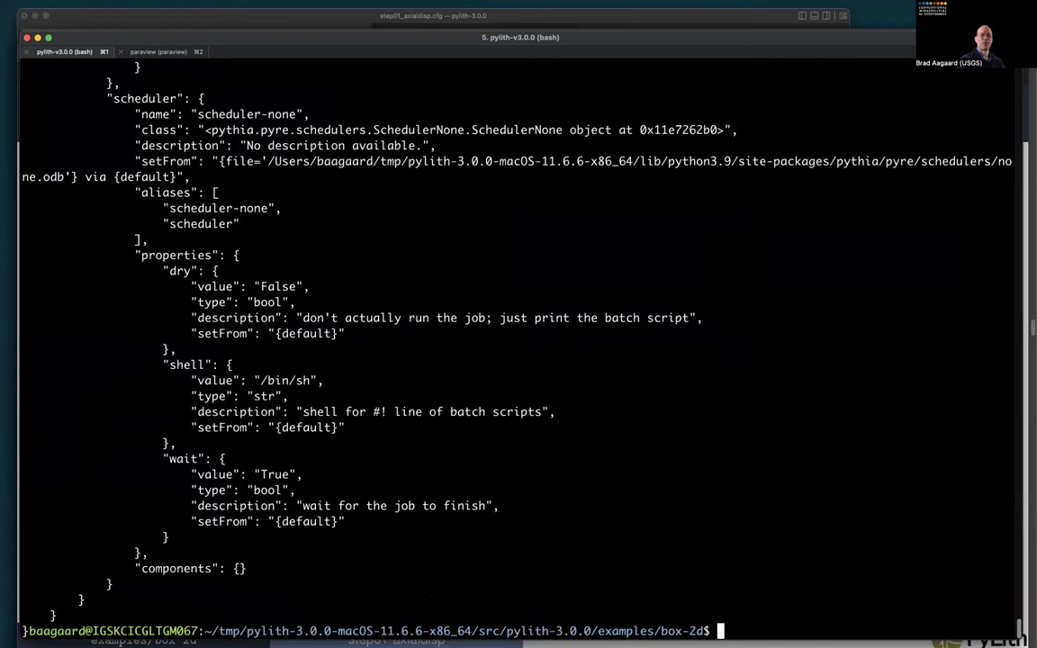
# Step: Examine the printed simulation parameters, and list the files in the box-2d directory
pyautogui.scroll(15, 775, 269)
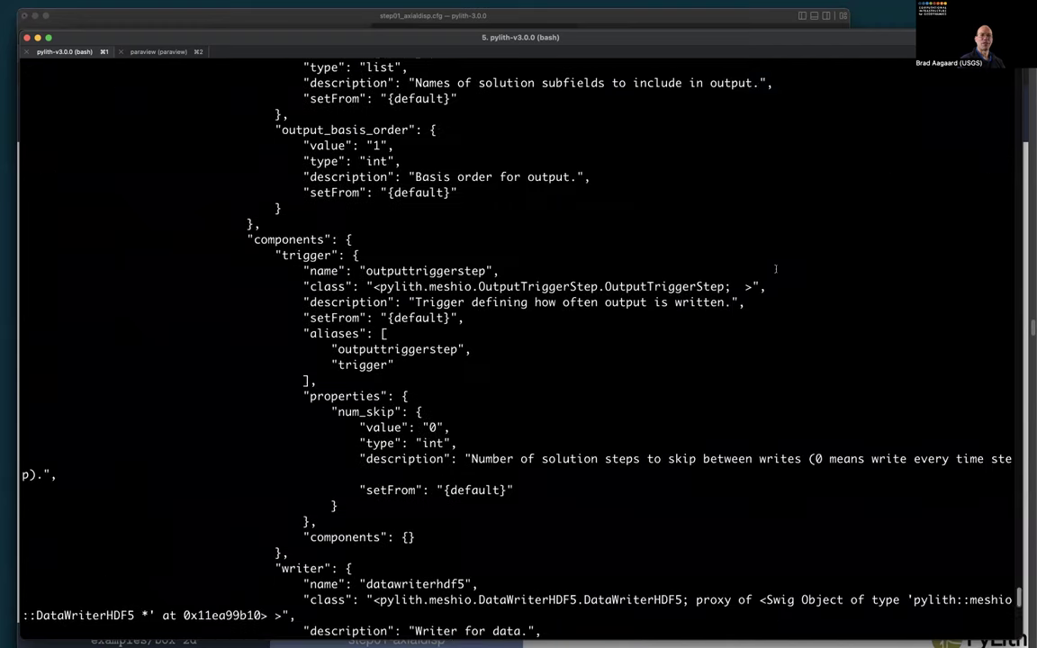
pyautogui.scroll(15, 775, 269)
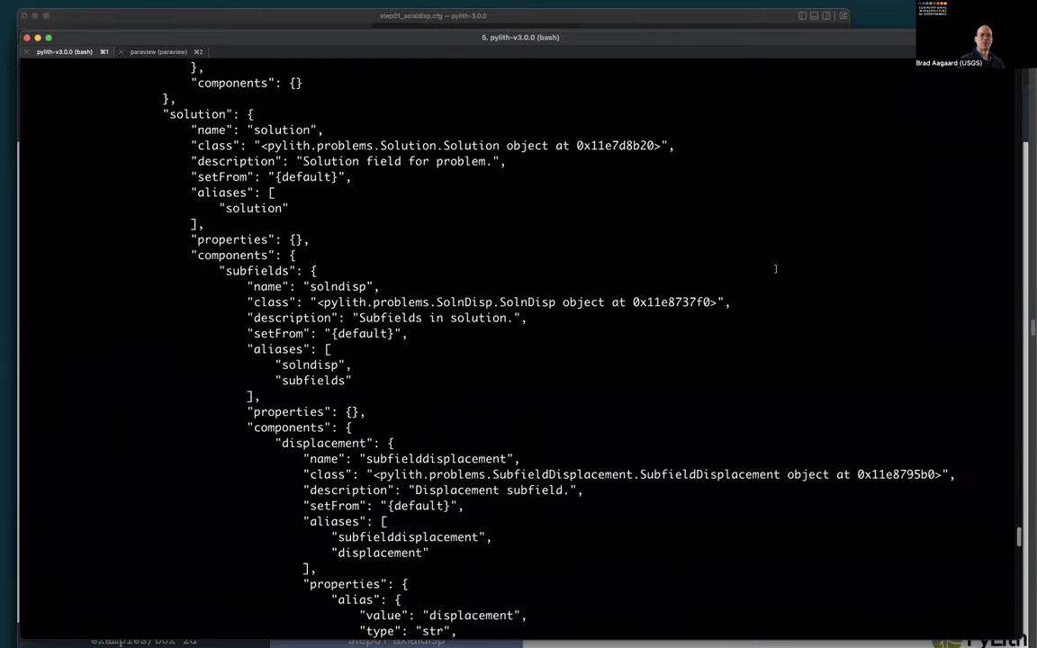
pyautogui.scroll(15, 776, 268)
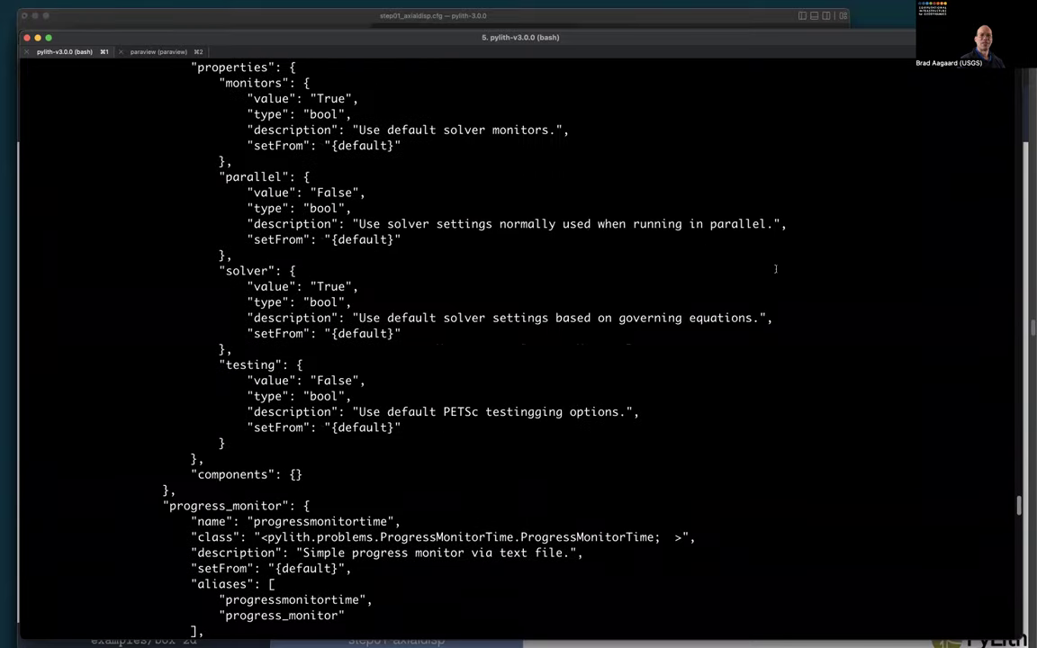
pyautogui.scroll(5, 775, 268)
pyautogui.scroll(-15, 775, 268)
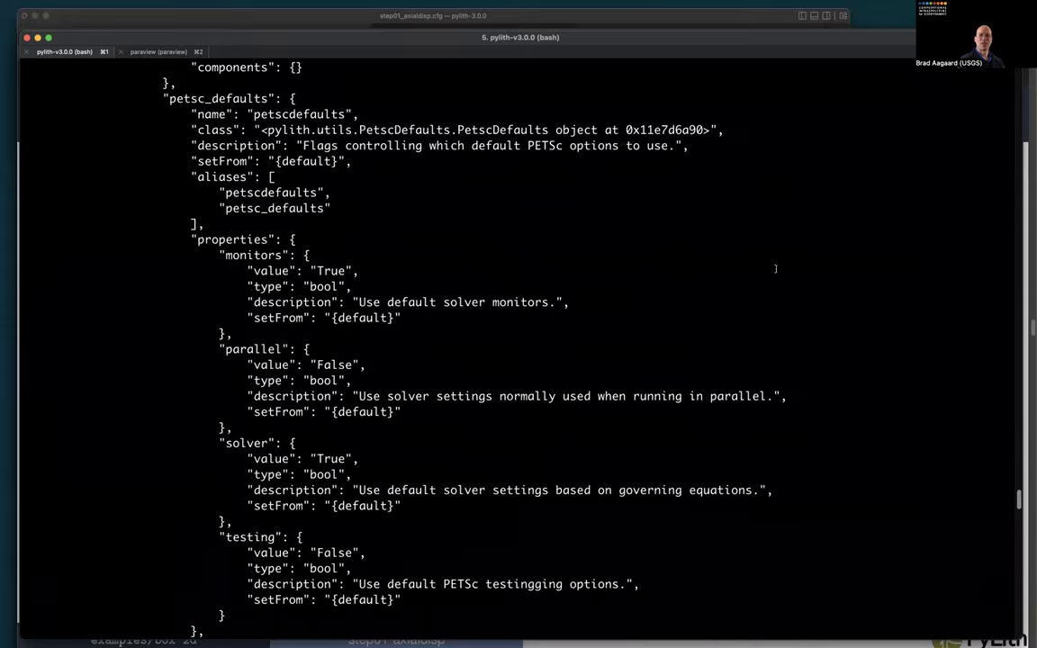
pyautogui.scroll(-20, 775, 269)
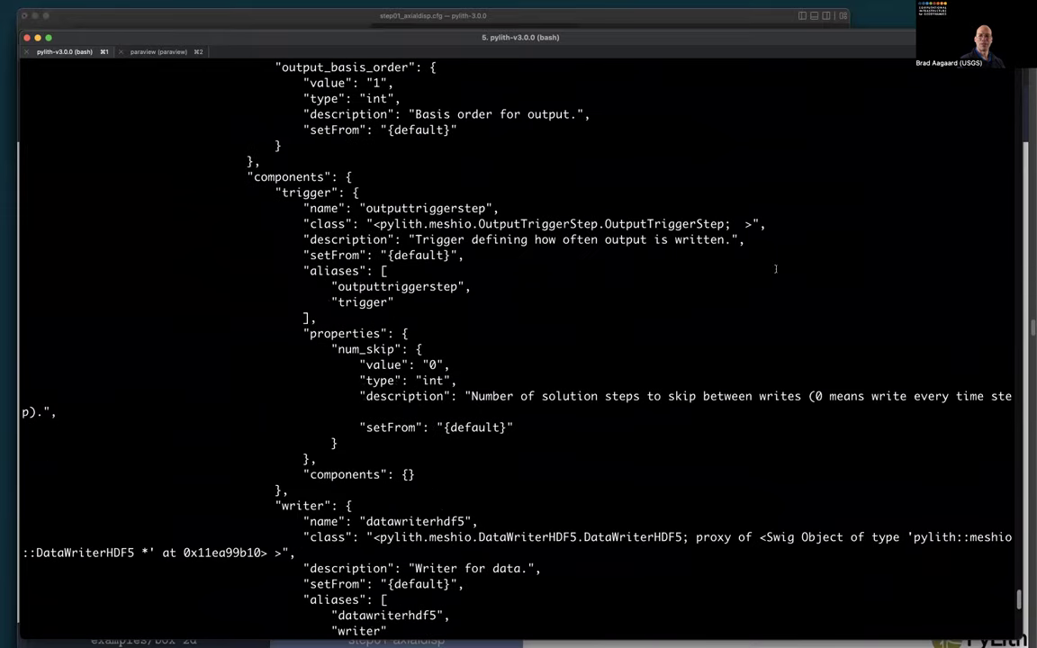
pyautogui.scroll(-10, 775, 269)
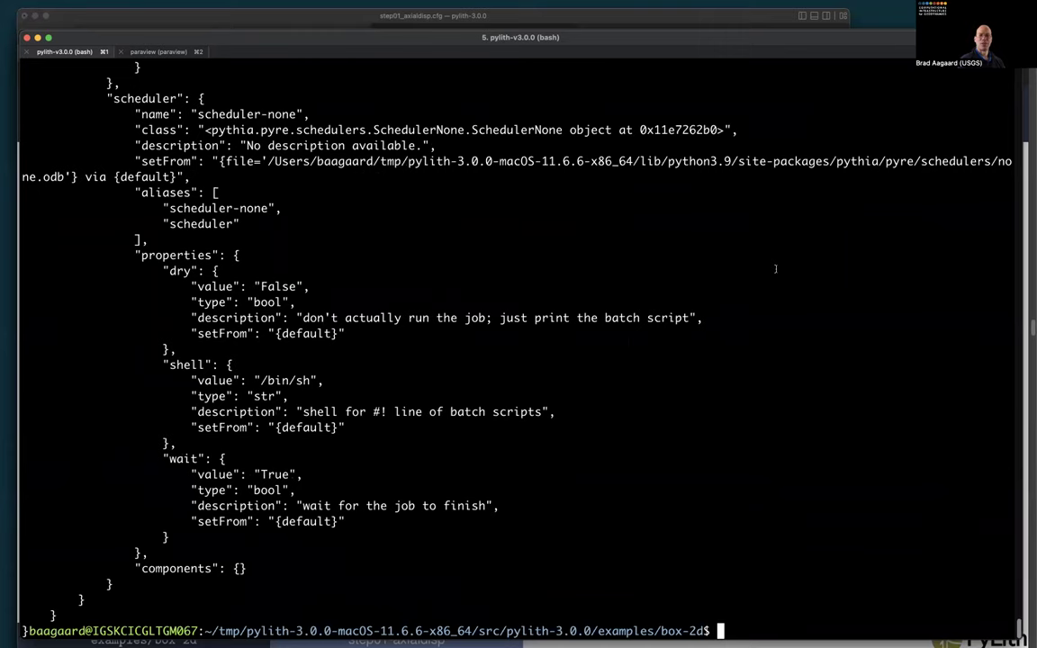
pyautogui.write('ls')
pyautogui.press('Return')
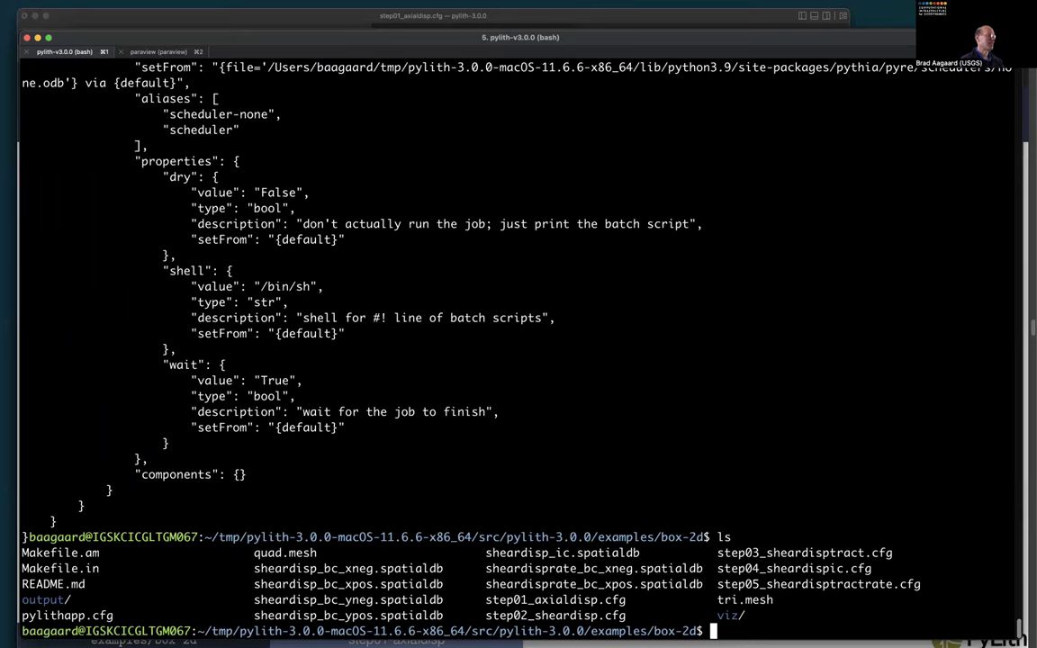
# Step: Switch to ParaView and run the Python script from the viz folder that plots the step01_axialdisp domain warped by displacement
pyautogui.press('super+Tab')
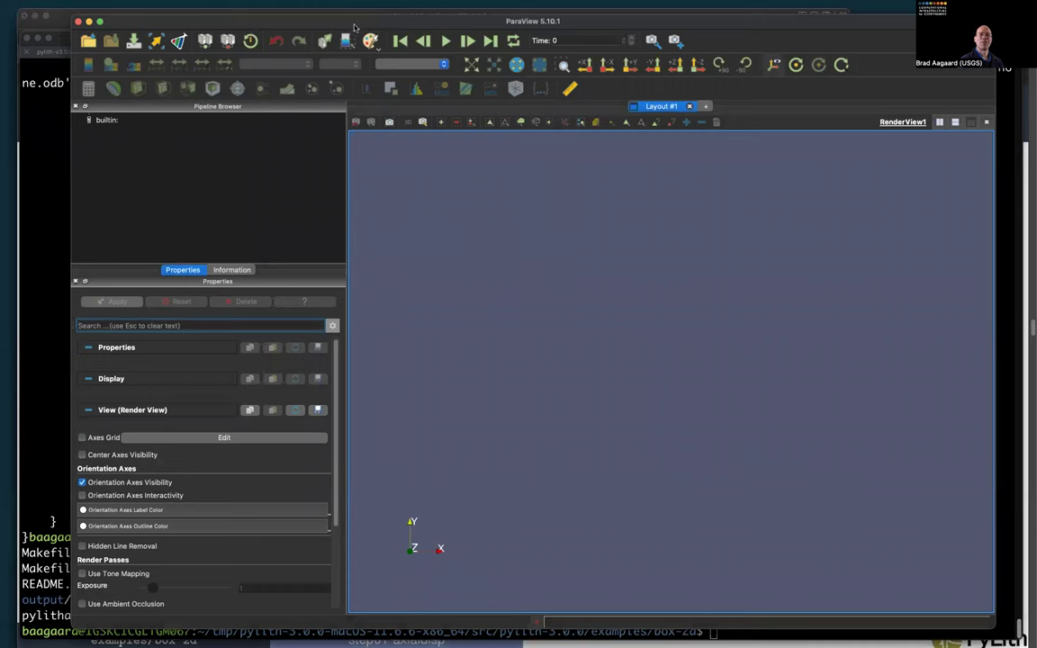
pyautogui.moveTo(356, 24); pyautogui.dragTo(345, 28)
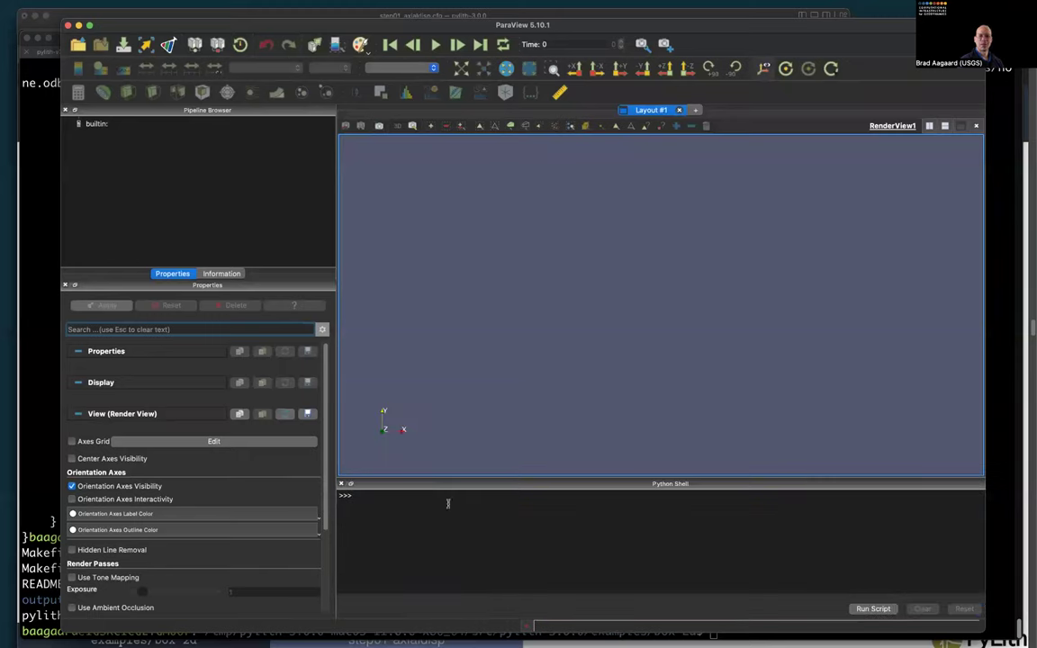
pyautogui.click(497, 523)
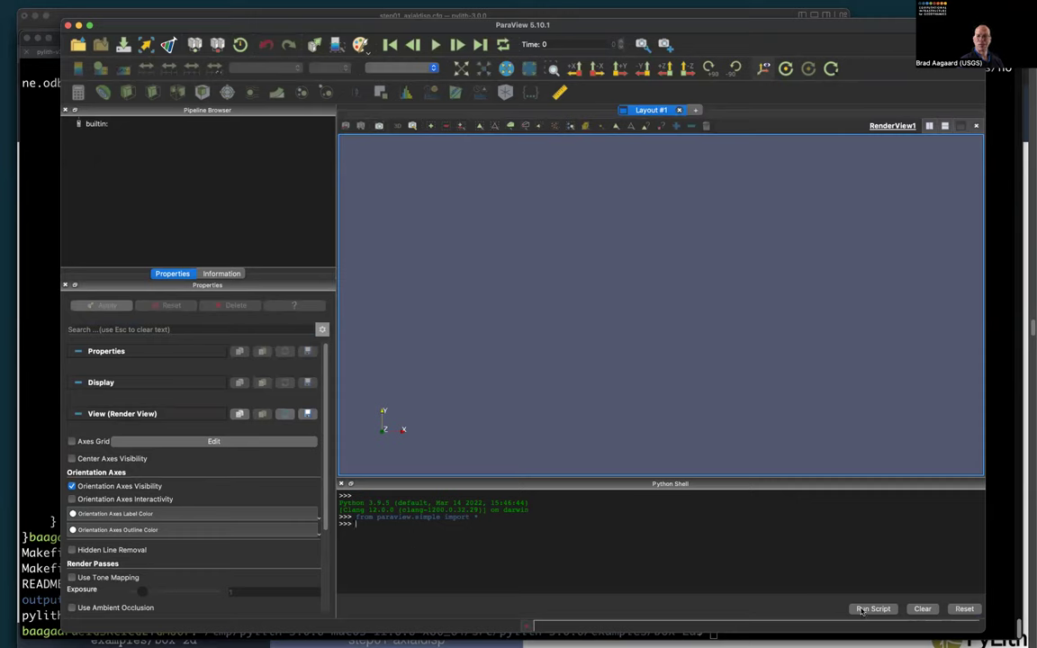
pyautogui.click(866, 609)
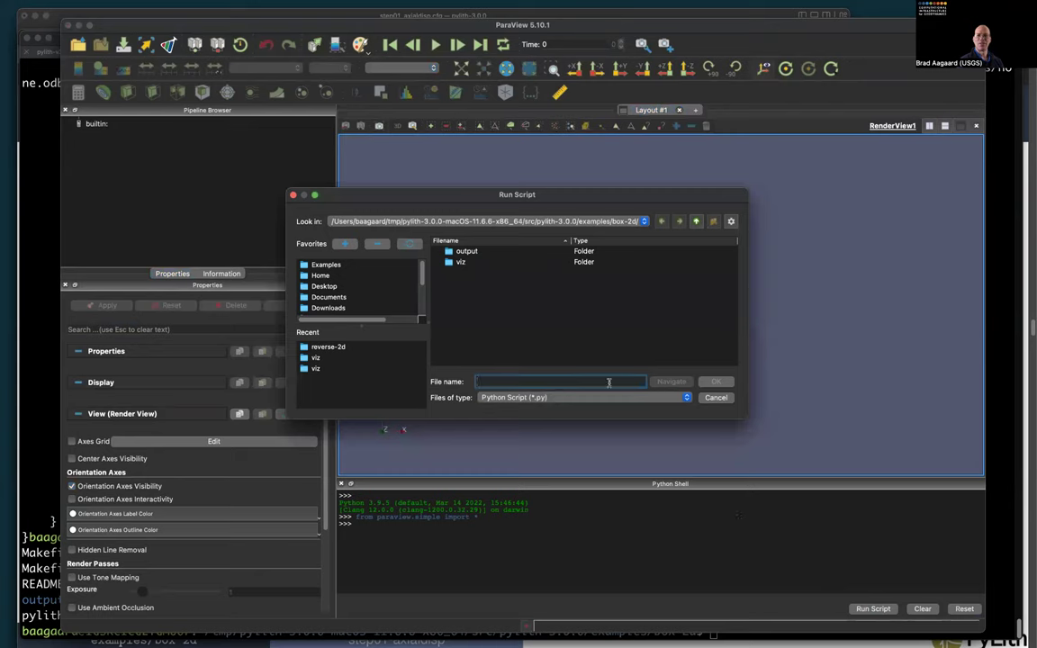
pyautogui.doubleClick(460, 262)
pyautogui.doubleClick(469, 252)
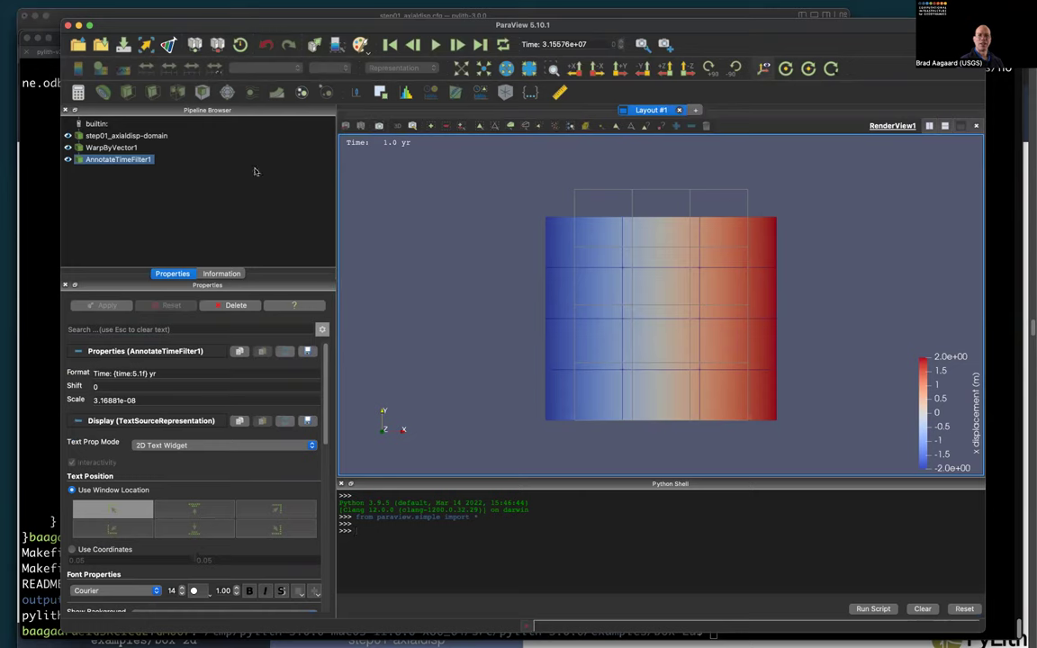
# Step: Hide WarpByVector1 to view the undeformed grid alone, and show it again
pyautogui.click(67, 147)
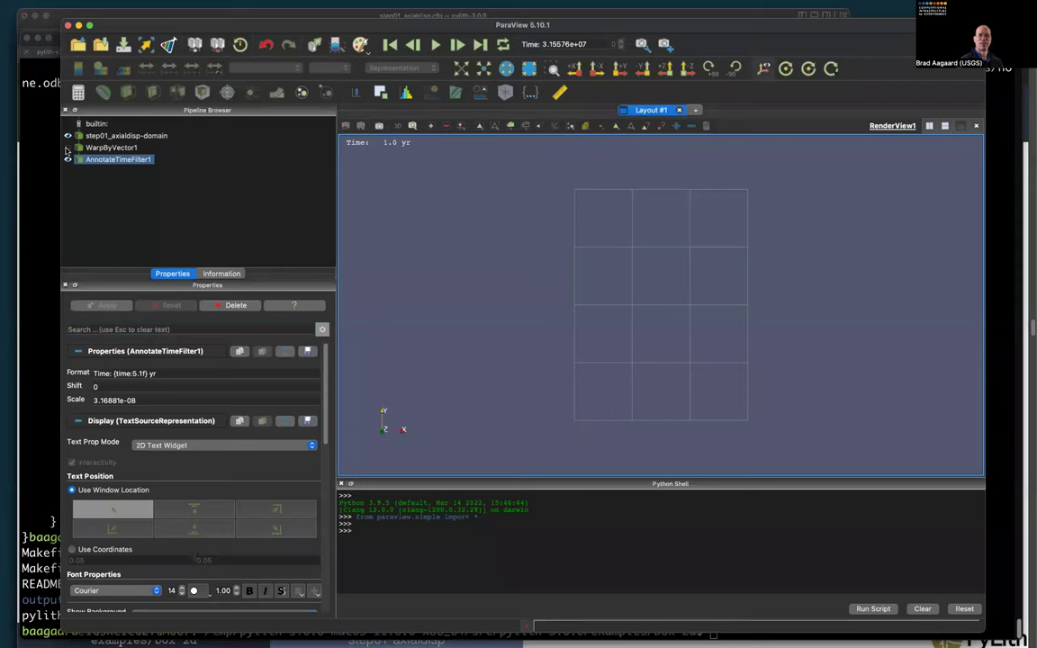
pyautogui.click(67, 148)
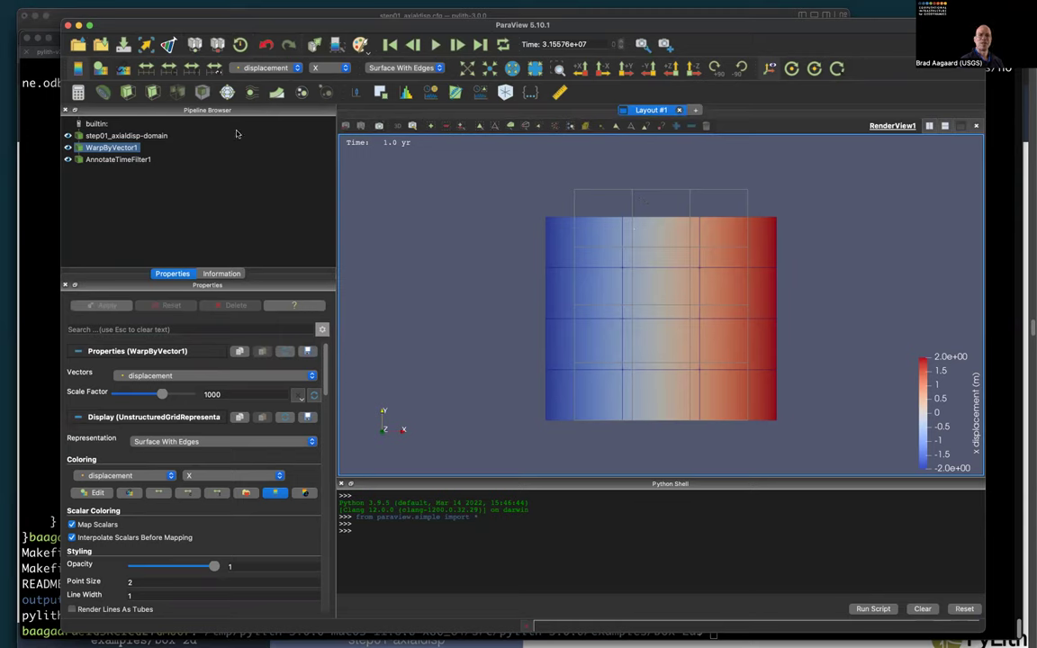
# Step: Add arrow glyphs oriented by displacement to WarpByVector1 and colour them with Solid Color
pyautogui.click(227, 92)
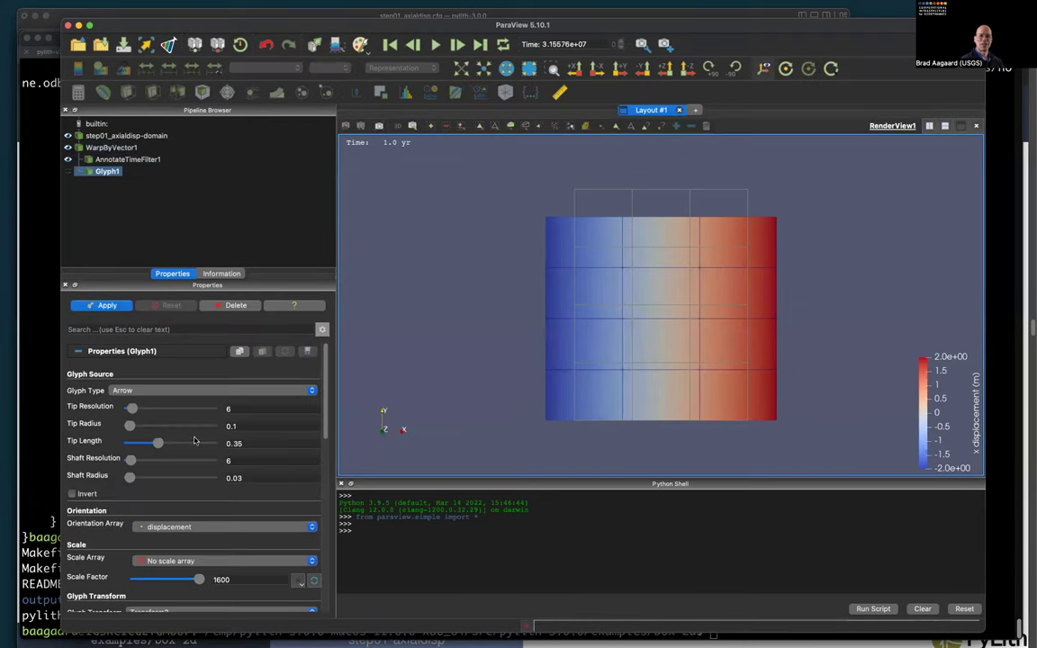
pyautogui.click(99, 306)
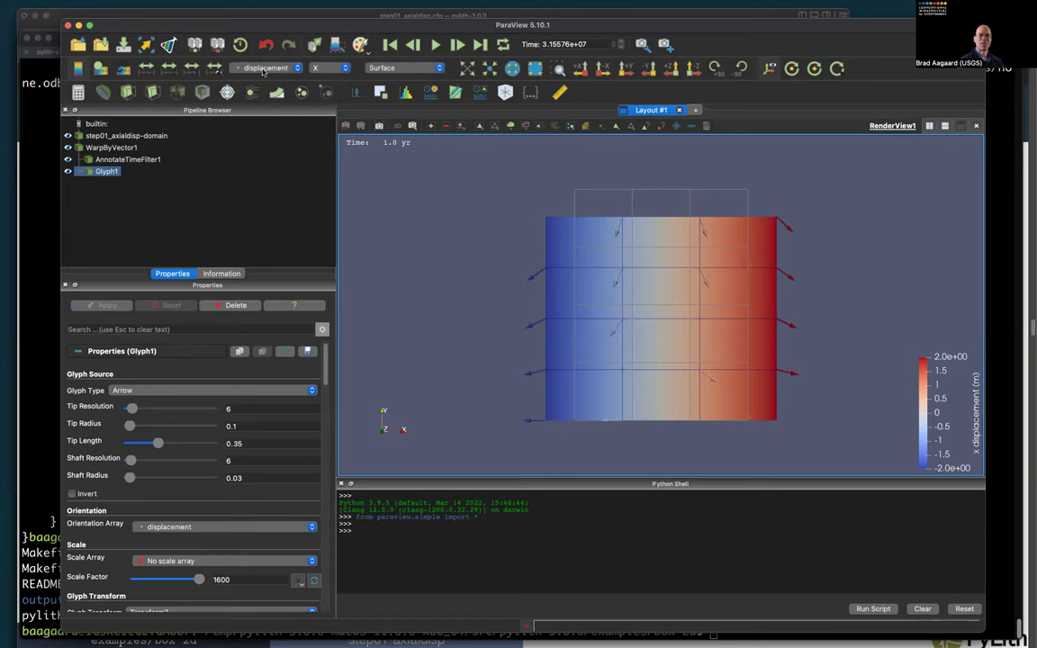
pyautogui.click(264, 68)
pyautogui.click(262, 52)
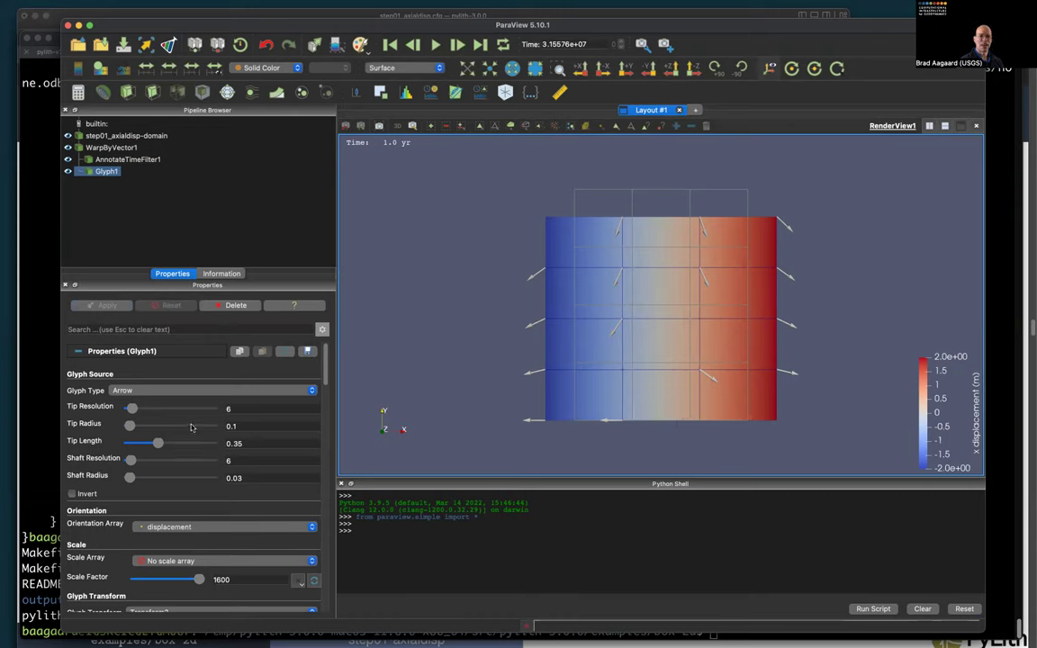
# Step: Examine the glyph's source, scale, masking, display and view properties
pyautogui.scroll(-3, 207, 446)
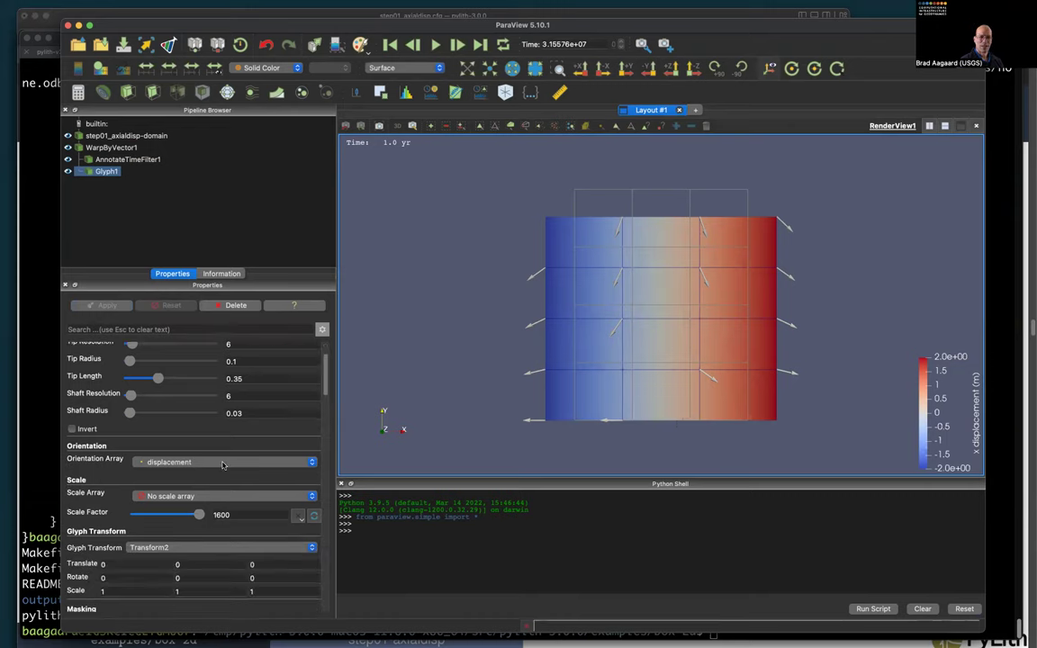
pyautogui.scroll(-6, 223, 465)
pyautogui.scroll(9, 223, 464)
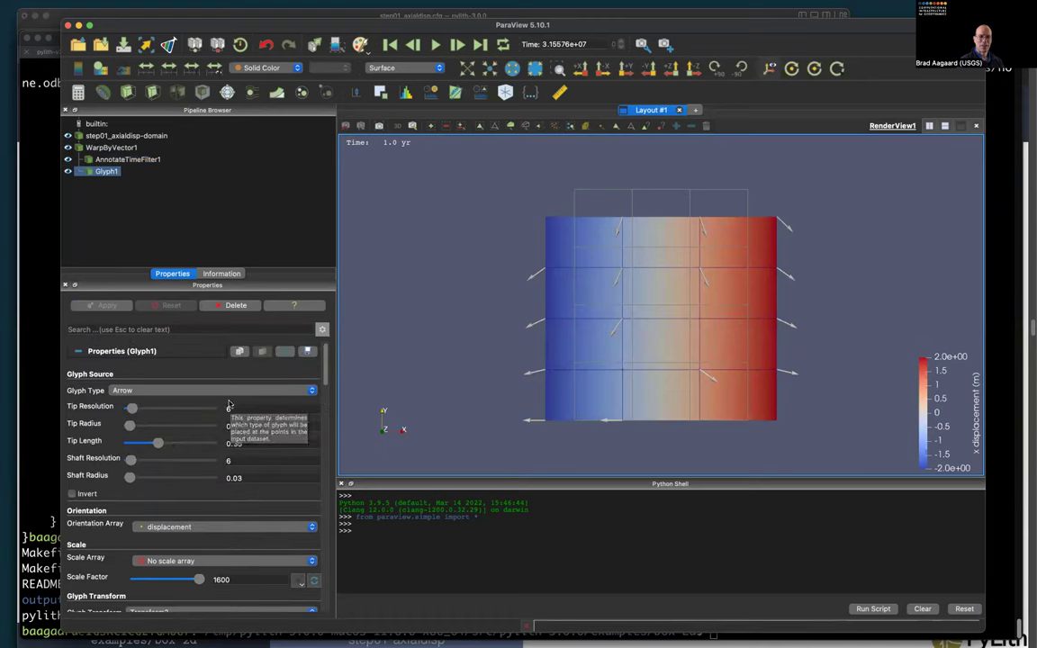
pyautogui.scroll(-6, 229, 405)
pyautogui.scroll(-5, 228, 405)
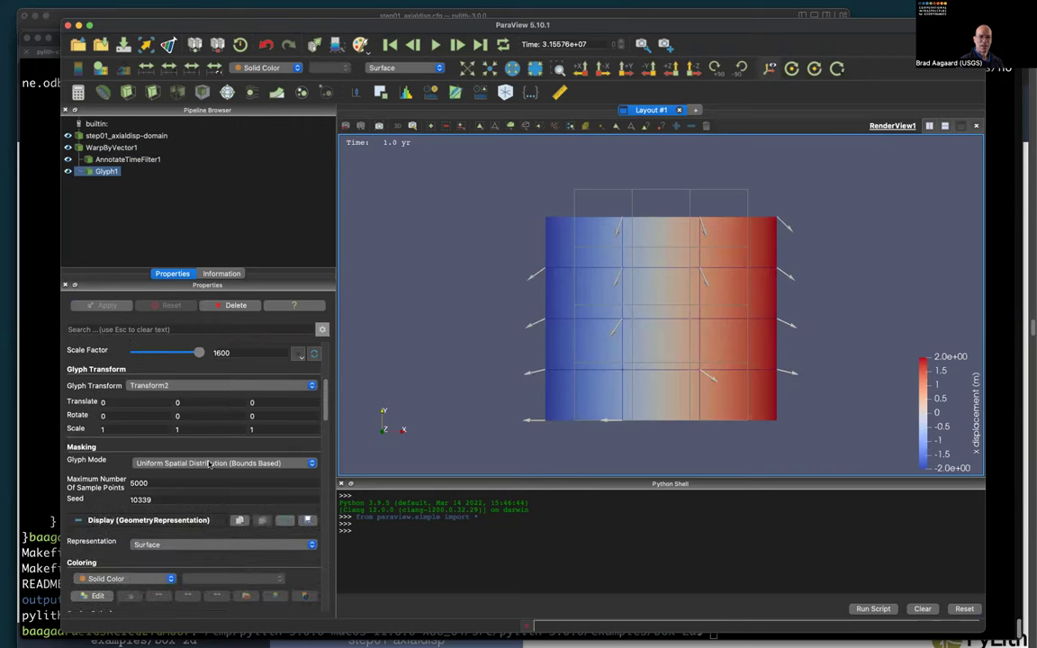
pyautogui.scroll(-9, 202, 463)
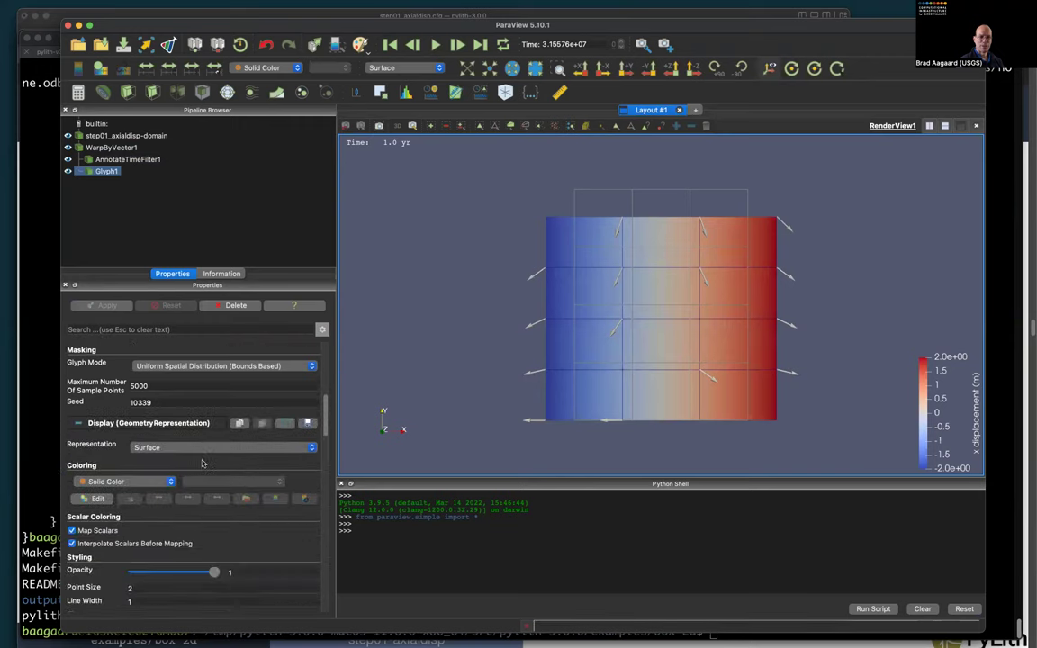
pyautogui.scroll(-5, 202, 462)
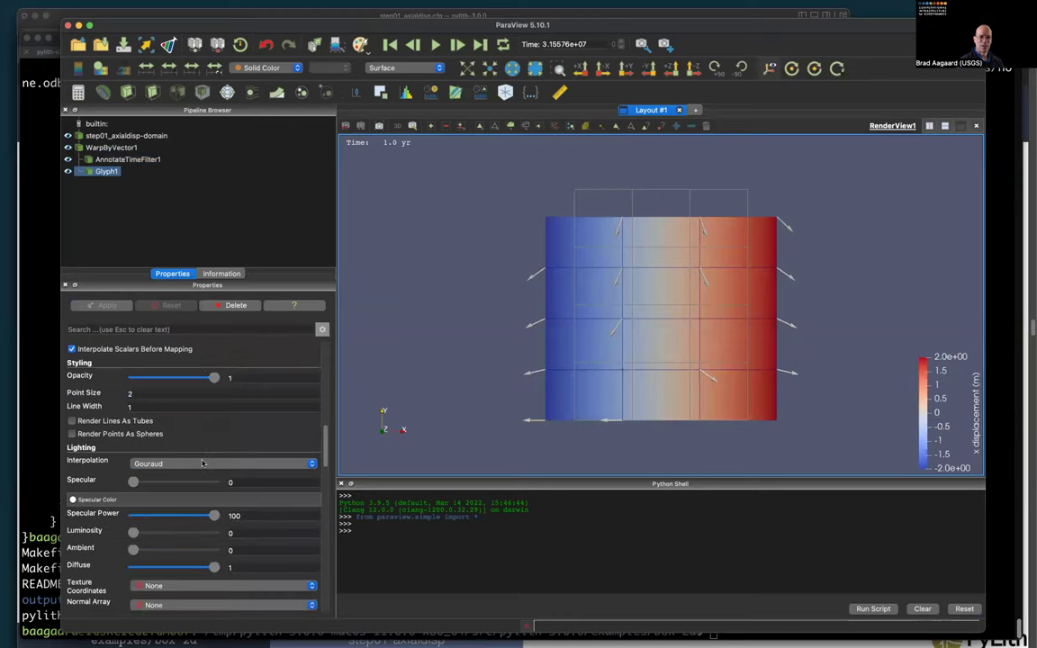
pyautogui.scroll(-15, 203, 463)
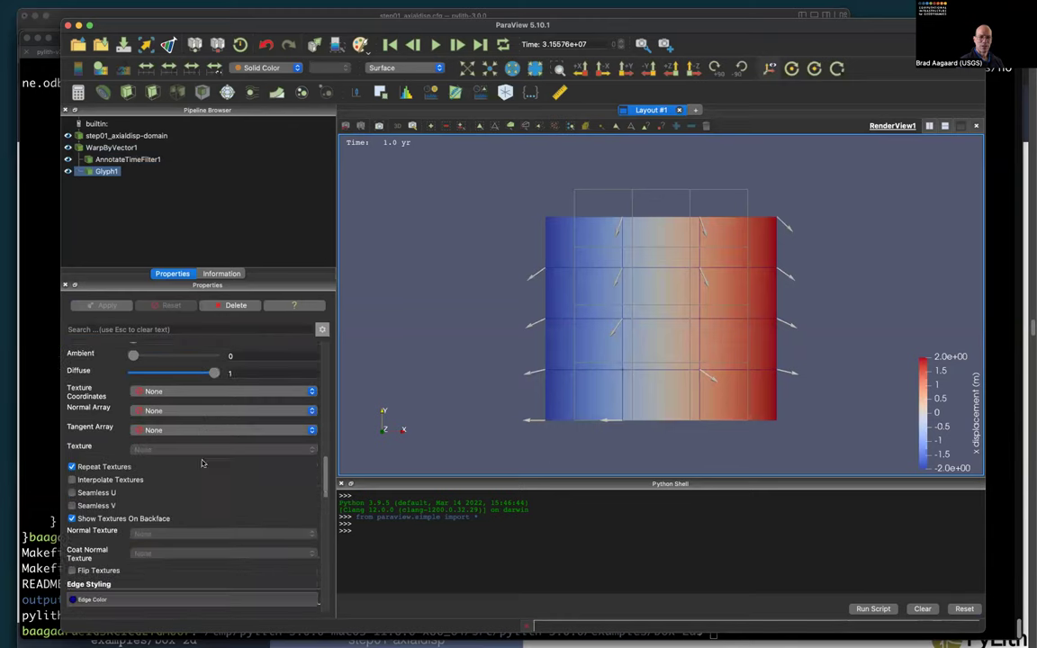
pyautogui.scroll(-6, 203, 463)
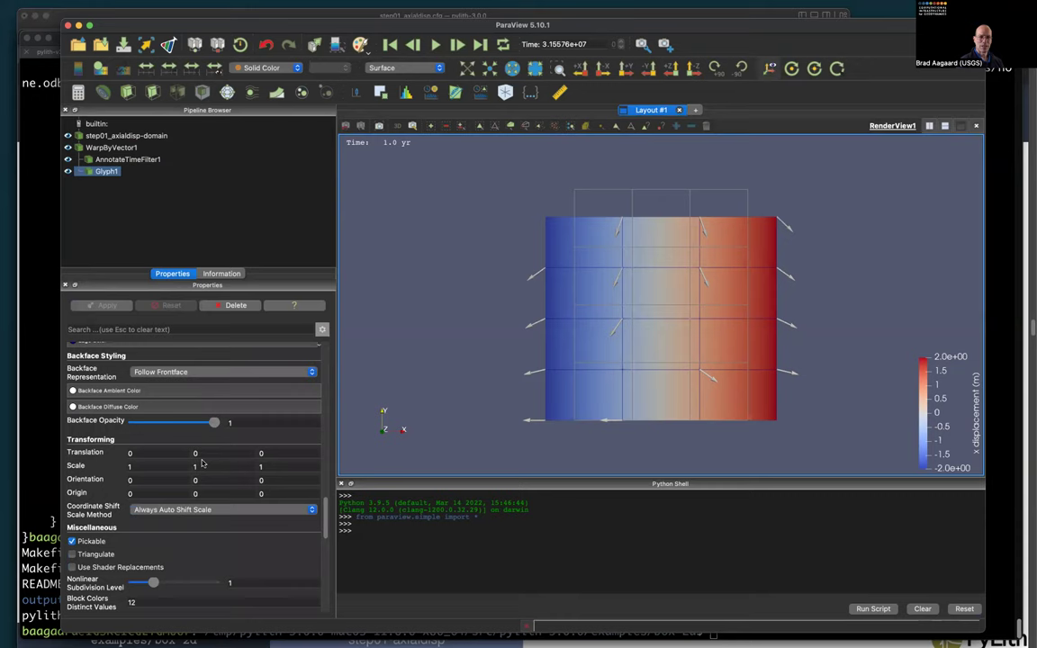
pyautogui.scroll(-6, 203, 463)
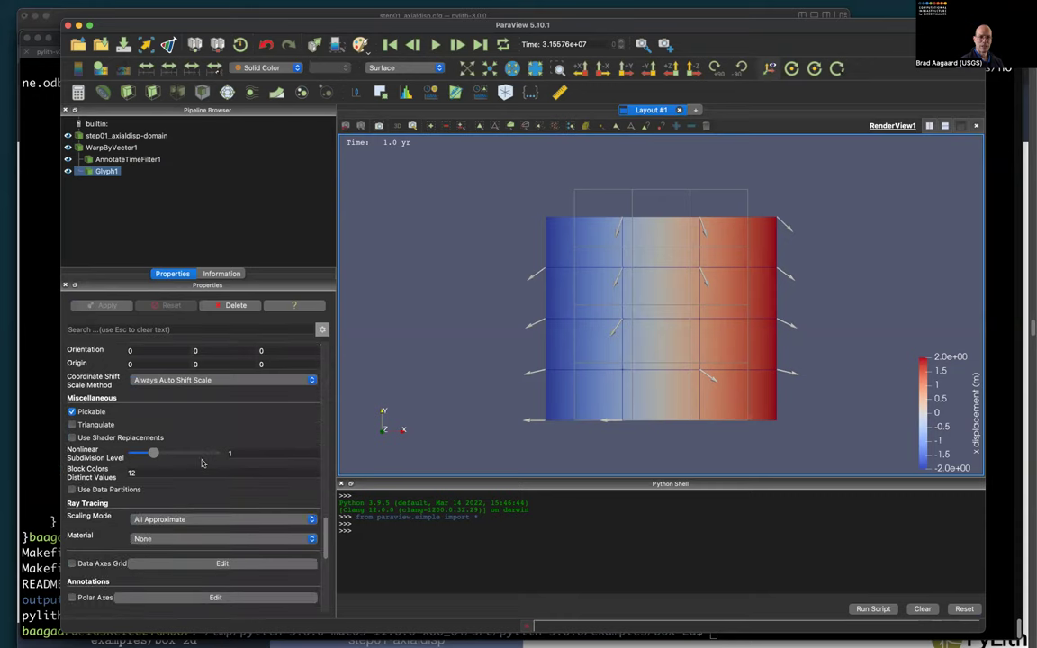
pyautogui.scroll(-9, 203, 463)
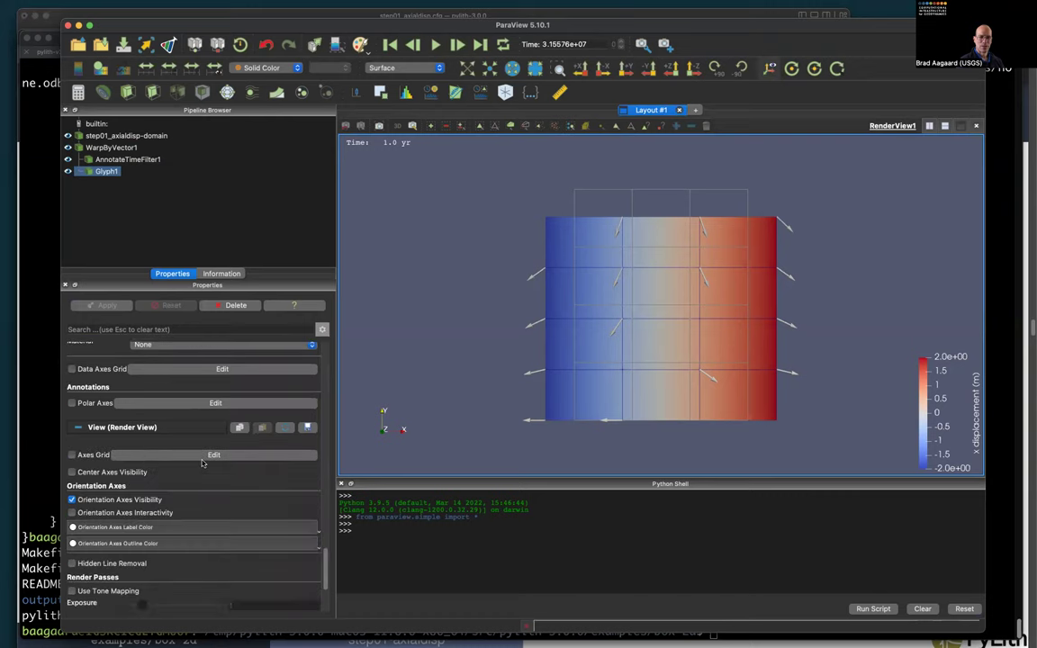
pyautogui.scroll(-6, 202, 463)
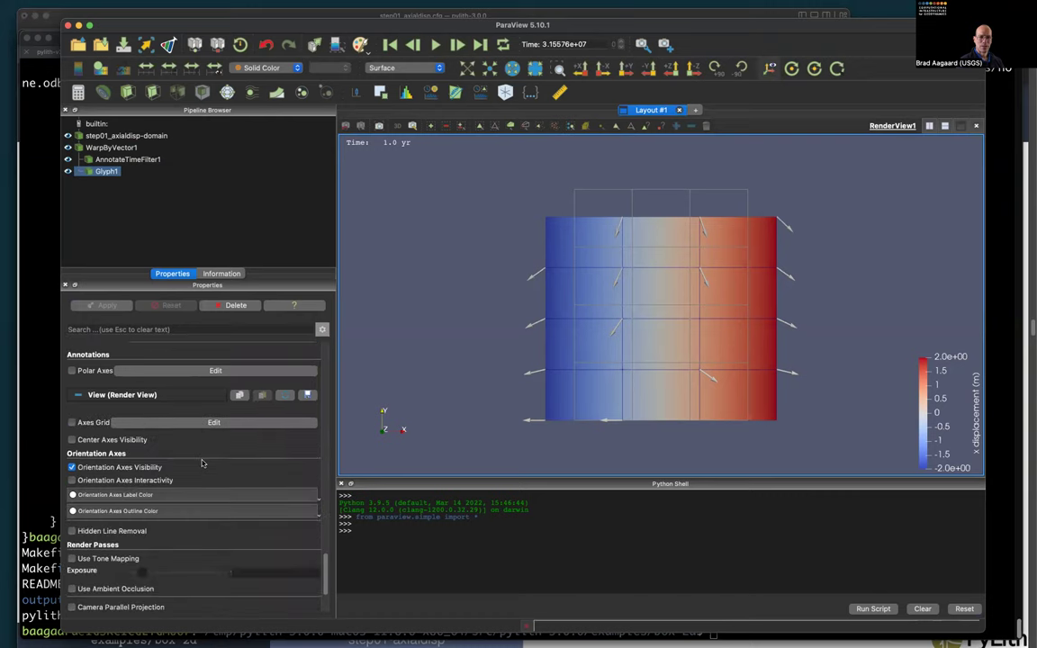
pyautogui.scroll(20, 202, 463)
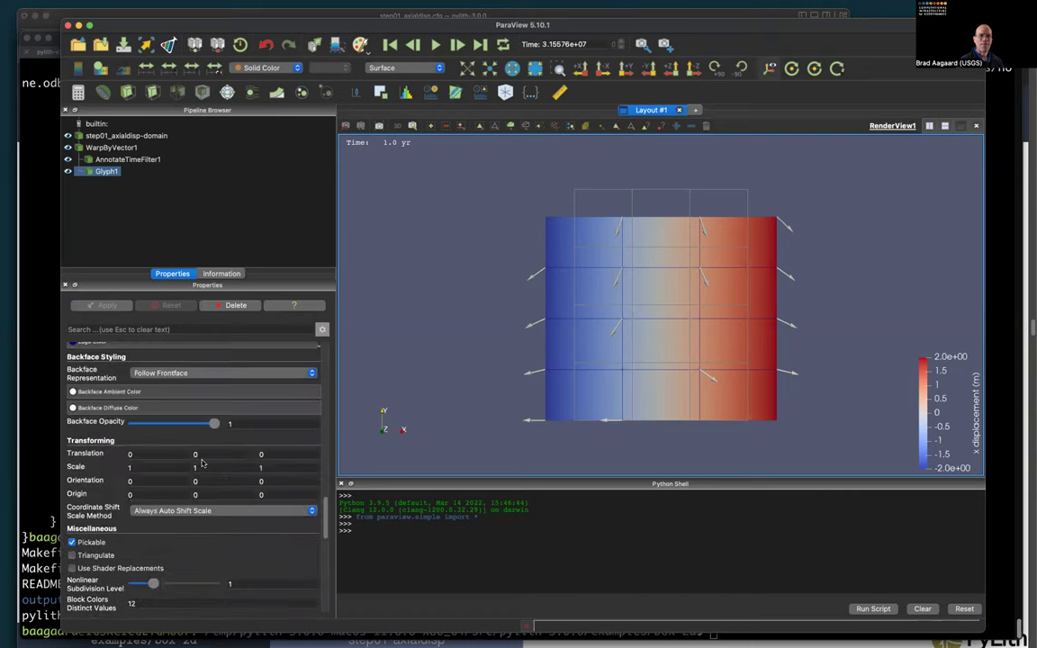
pyautogui.scroll(20, 203, 463)
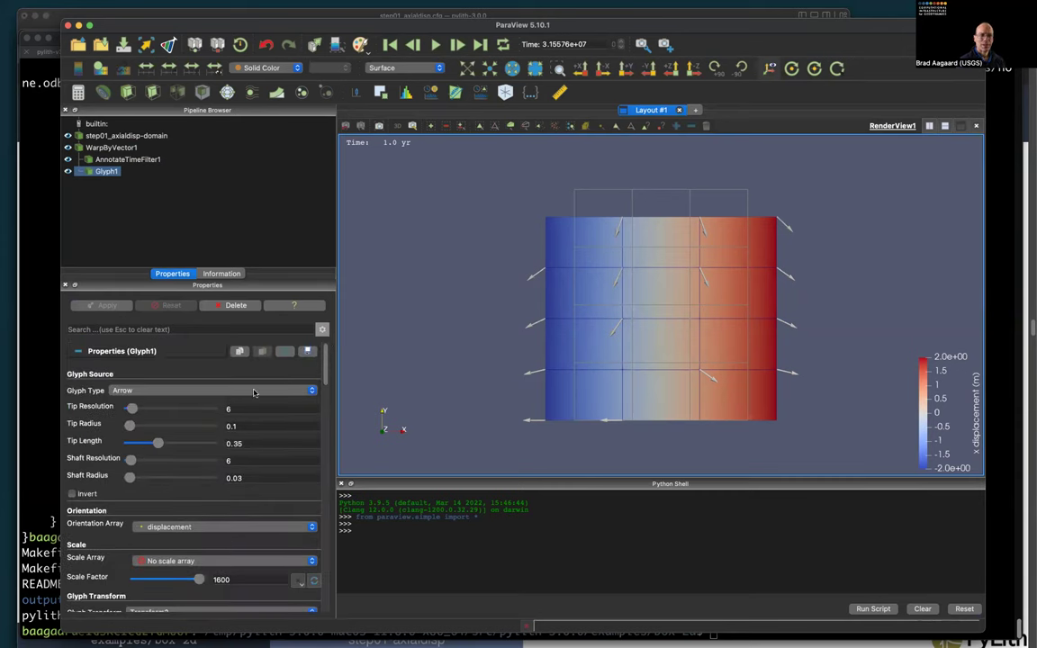
# Step: Scale the Glyph1 arrows by the displacement array with a scale factor of 1000
pyautogui.click(162, 562)
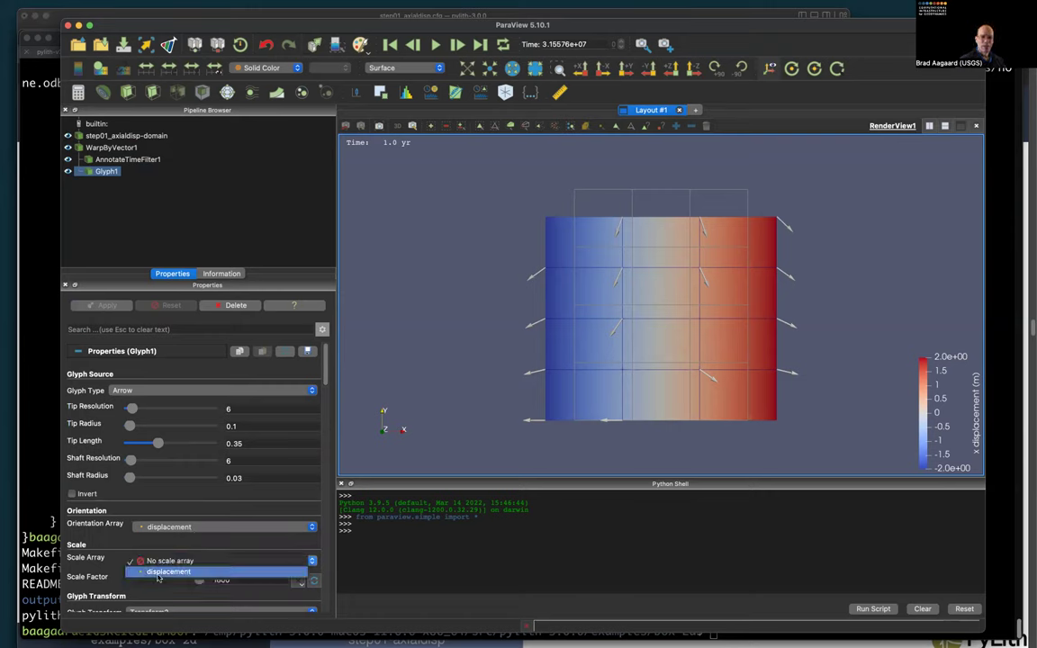
pyautogui.click(170, 572)
pyautogui.doubleClick(225, 600)
pyautogui.write('1000')
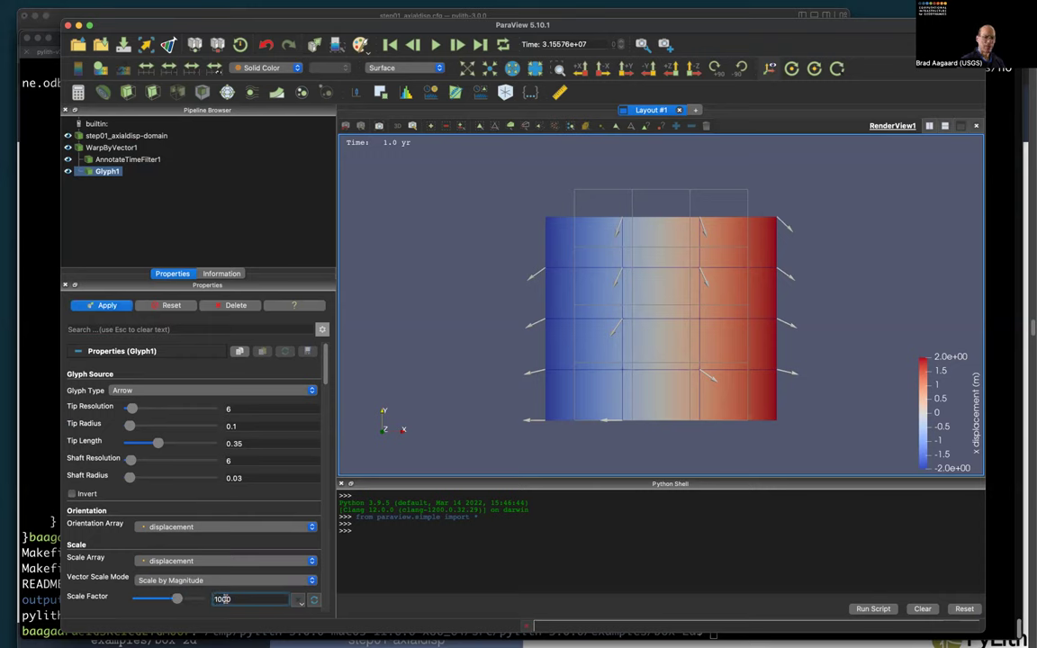
# Step: Set Glyph1's masking mode to All Points and apply the pending glyph changes
pyautogui.scroll(-2, 119, 538)
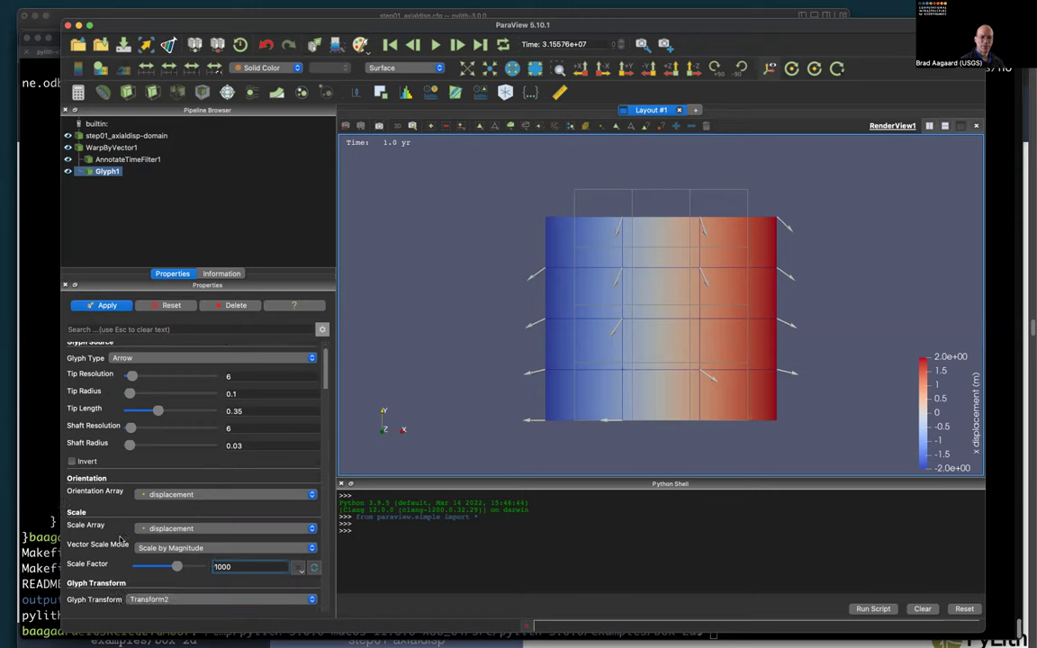
pyautogui.scroll(-5, 120, 538)
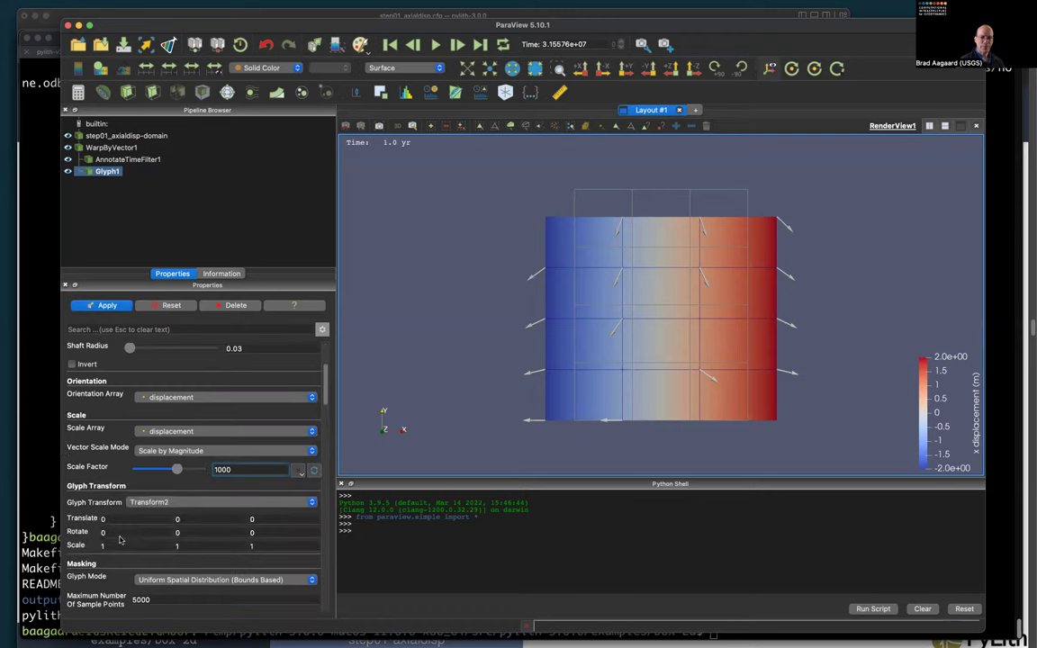
pyautogui.click(171, 580)
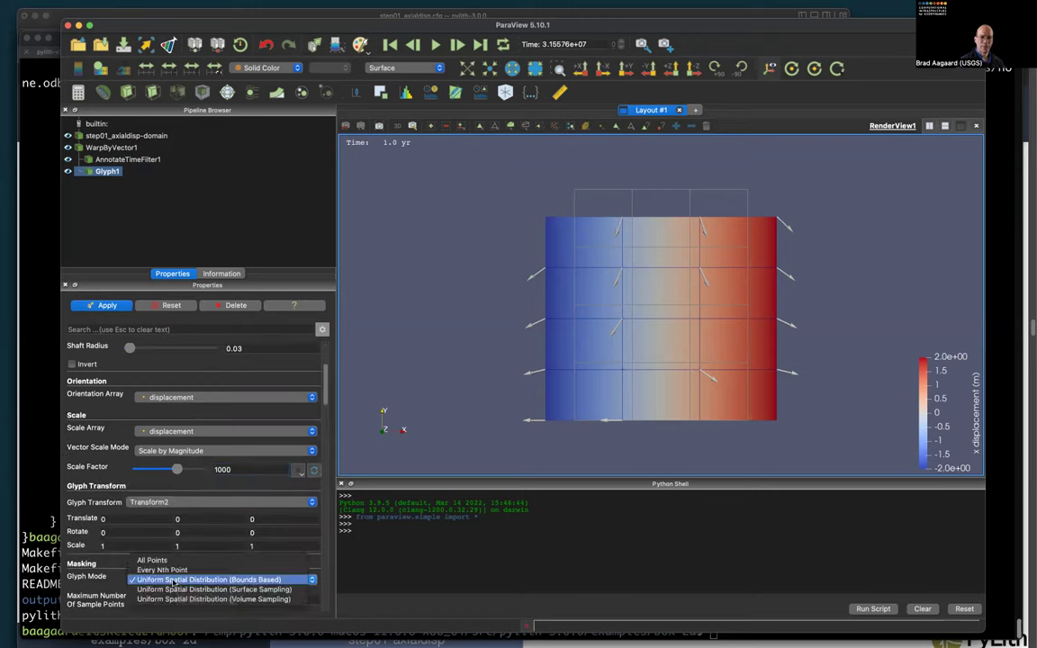
pyautogui.click(166, 562)
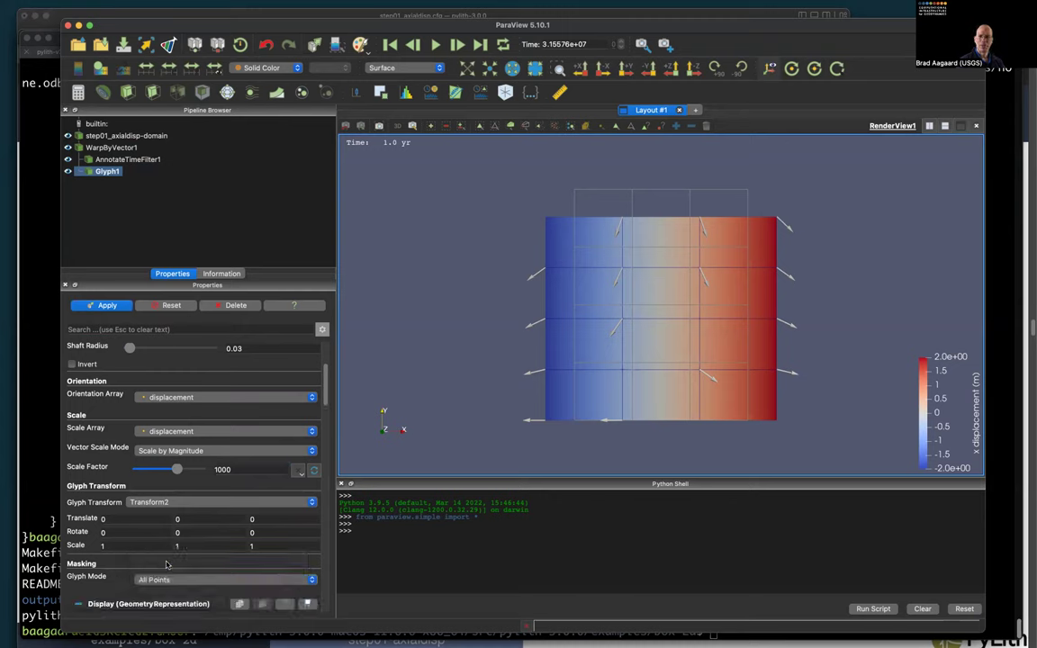
pyautogui.click(89, 306)
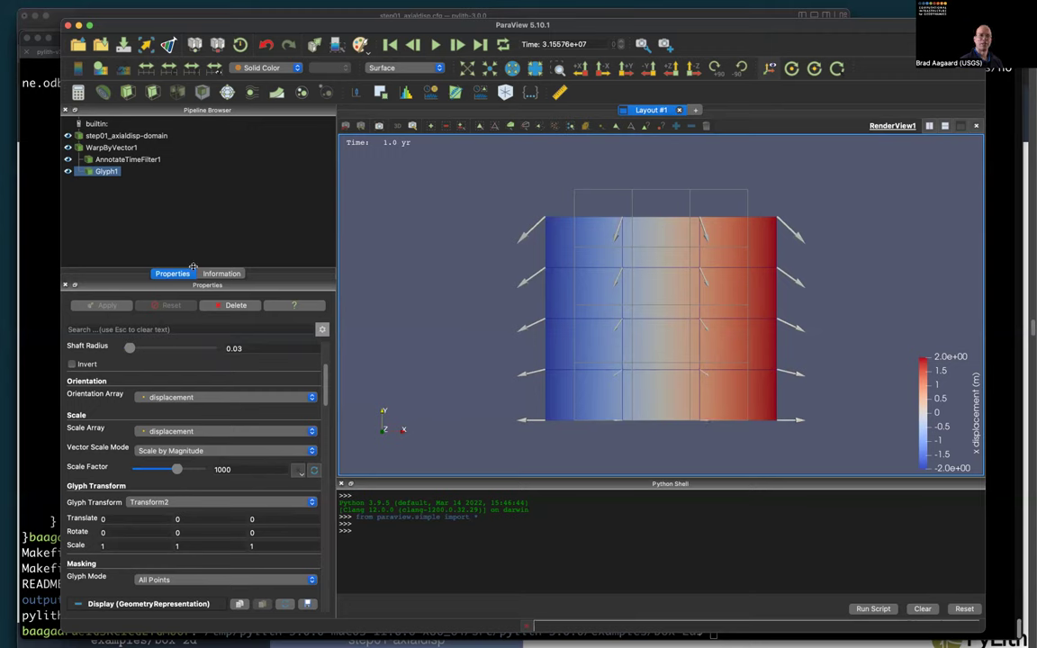
# Step: Delete Glyph1 and reset the session, discarding the current visualization
pyautogui.click(236, 306)
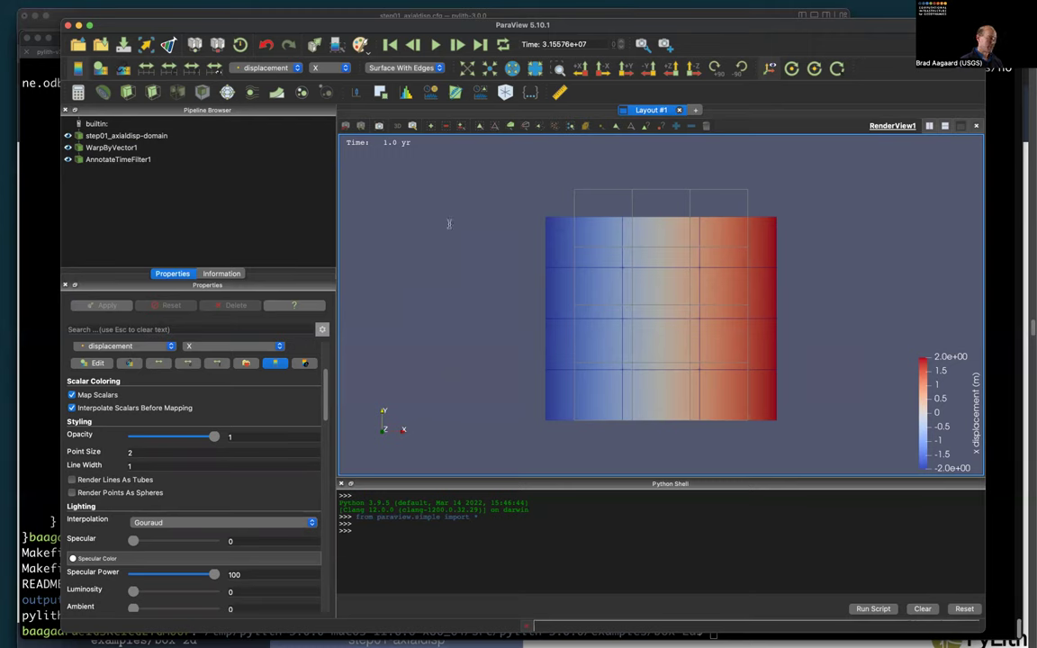
pyautogui.hotkey('ctrl', 'r')
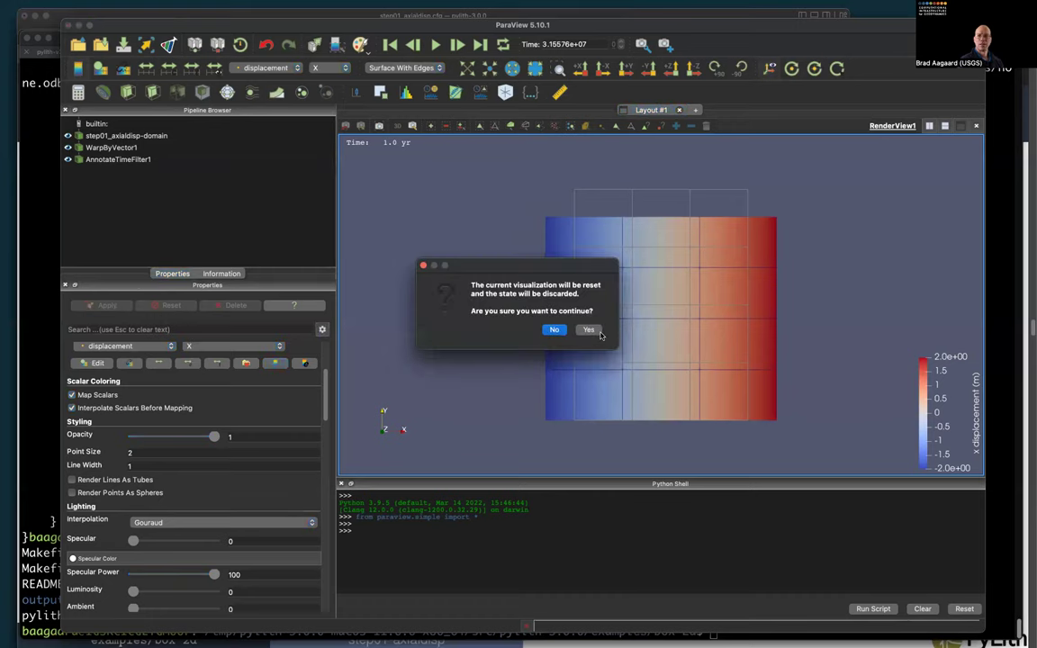
pyautogui.click(589, 330)
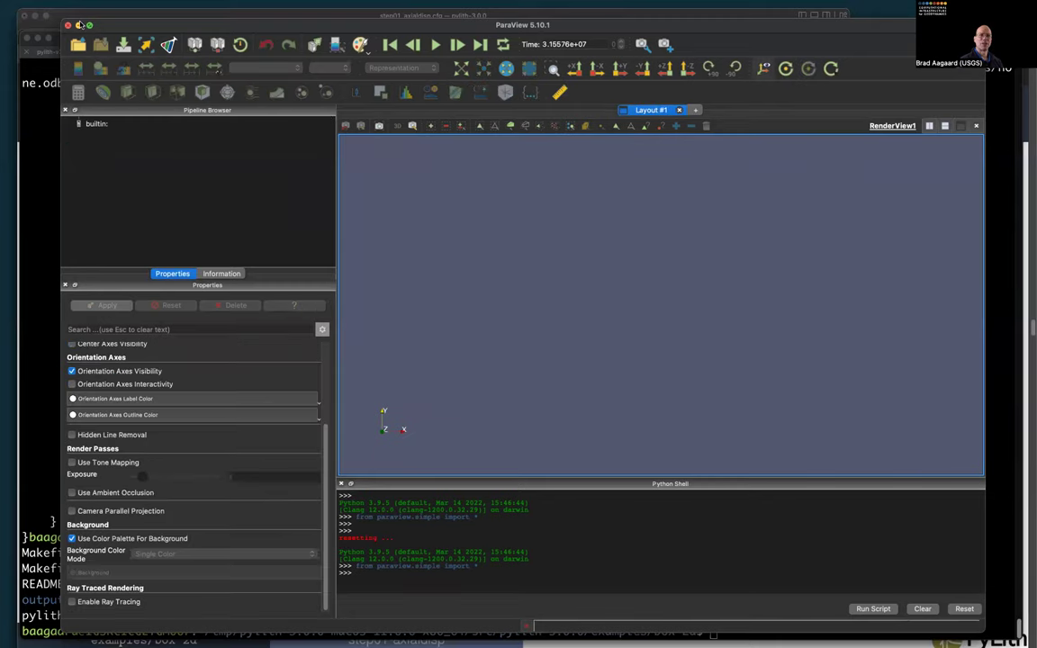
# Step: Minimize ParaView and the terminal, and advance the elasticity_nofault.pdf slides to the Step 2 overview
pyautogui.click(78, 25)
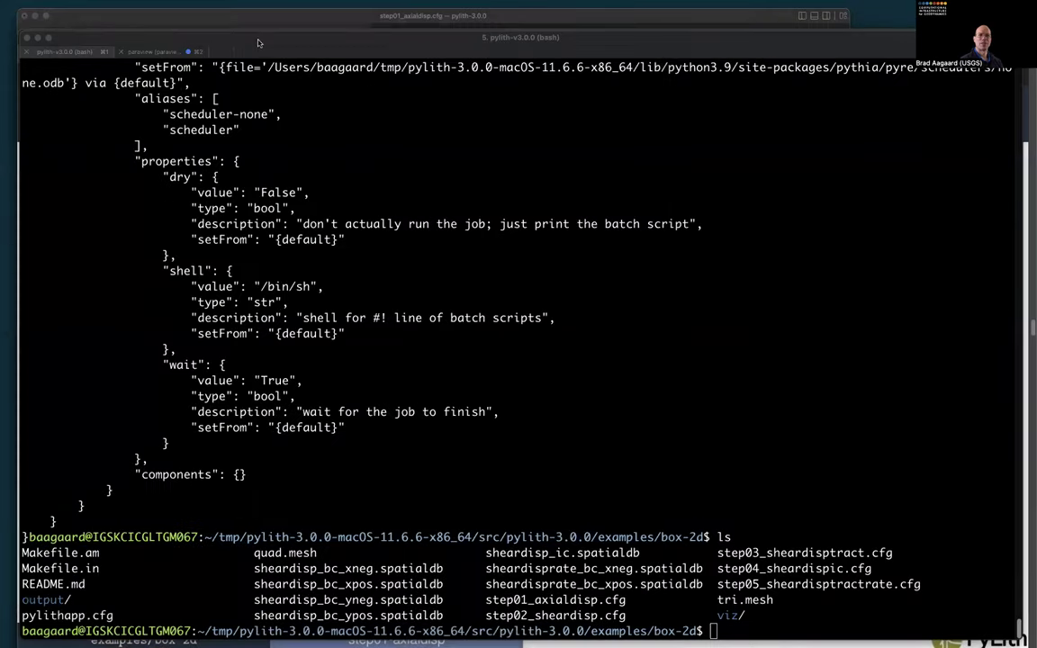
pyautogui.click(38, 38)
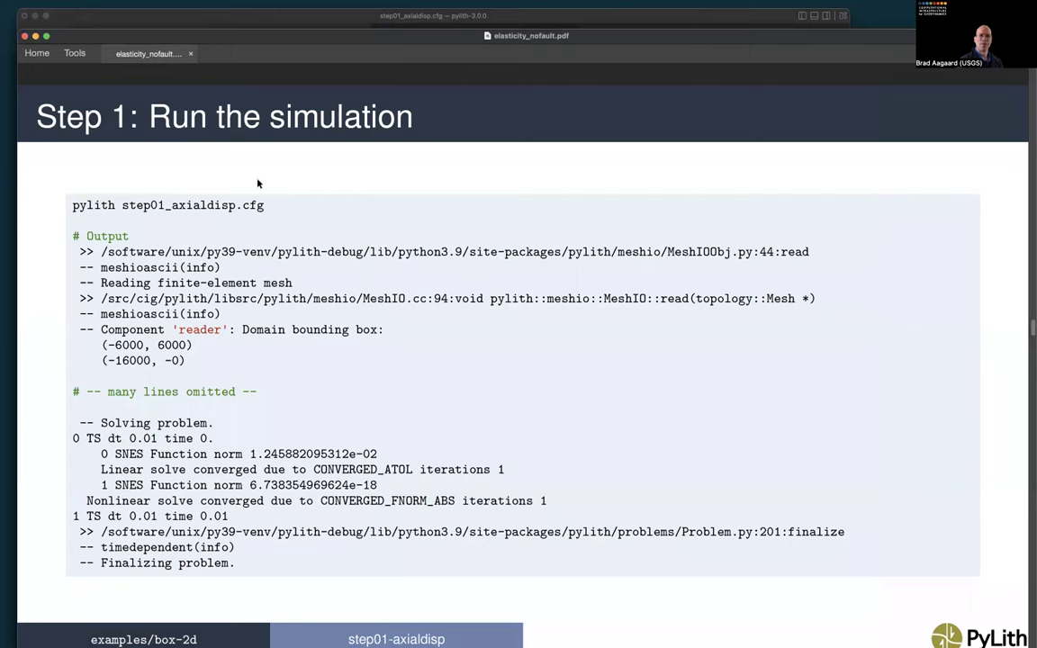
pyautogui.press('Right')
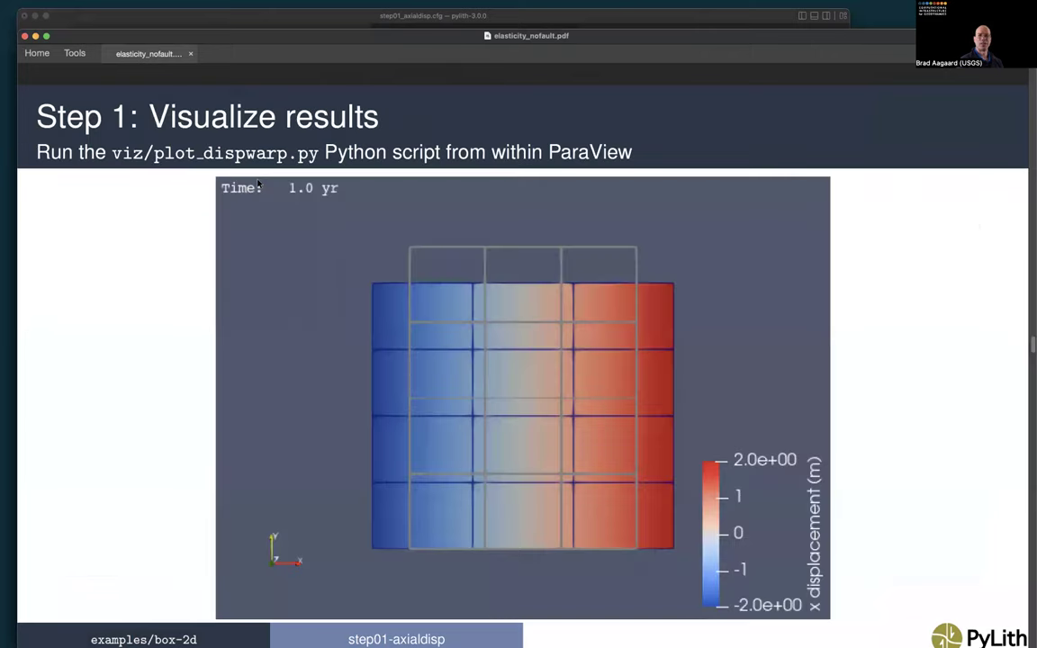
pyautogui.press('Right')
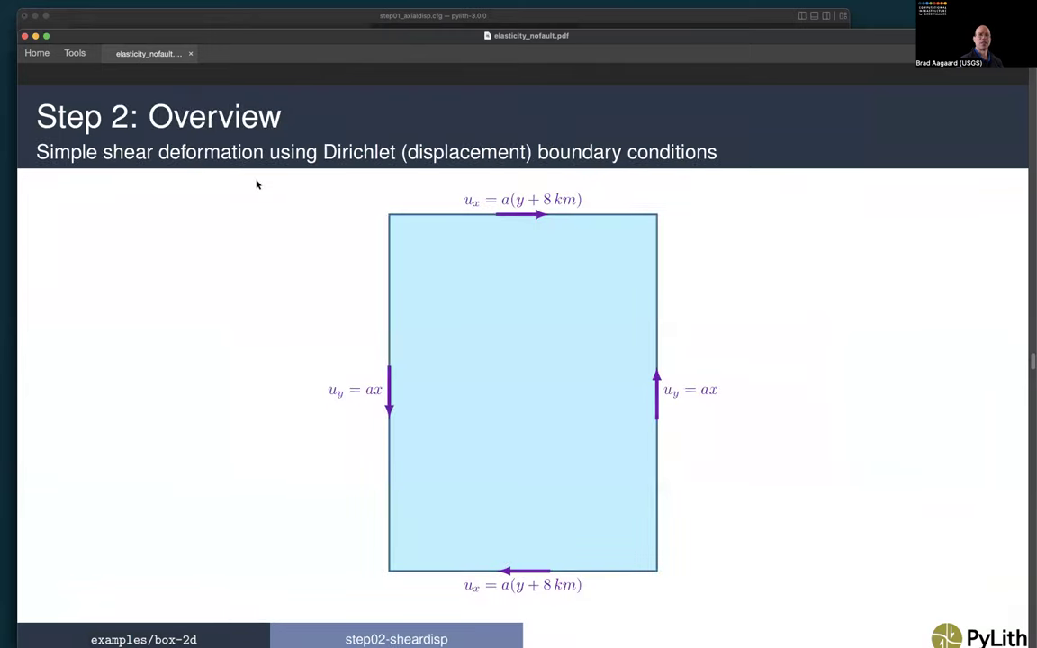
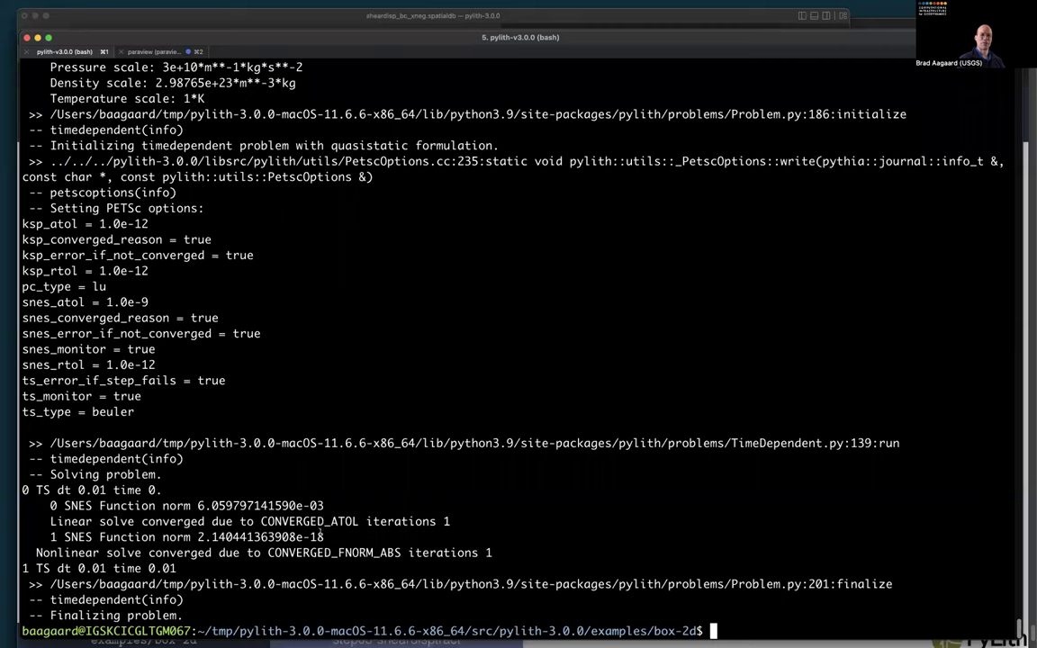
# Step: Highlight the final SNES function norm in the terminal output, and switch to ParaView and reset its session
pyautogui.moveTo(324, 538); pyautogui.dragTo(183, 536)
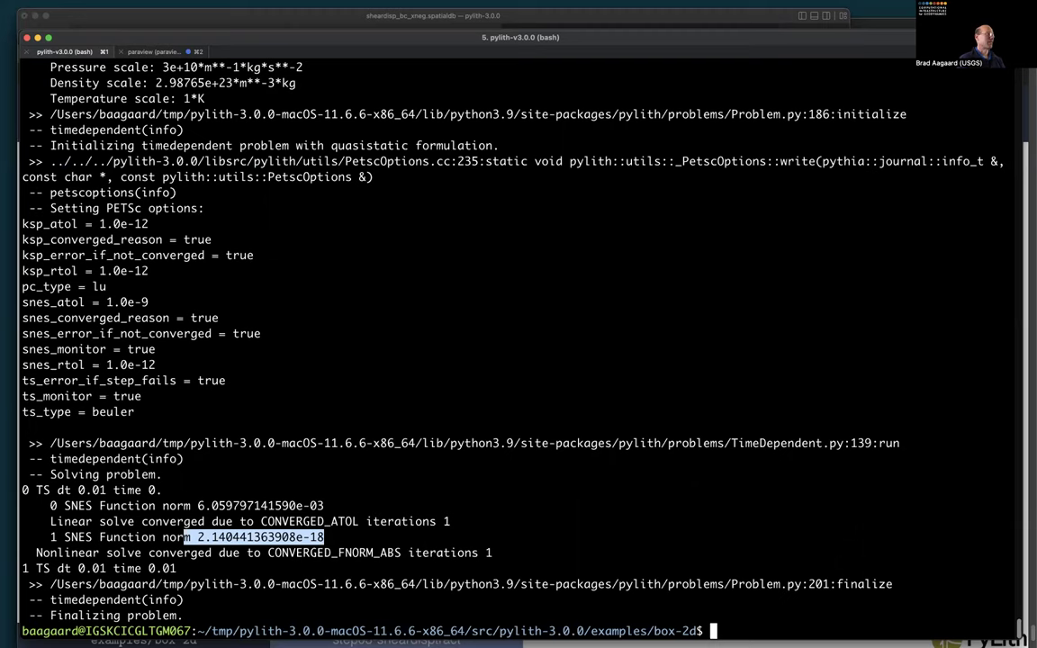
pyautogui.press('super+Tab')
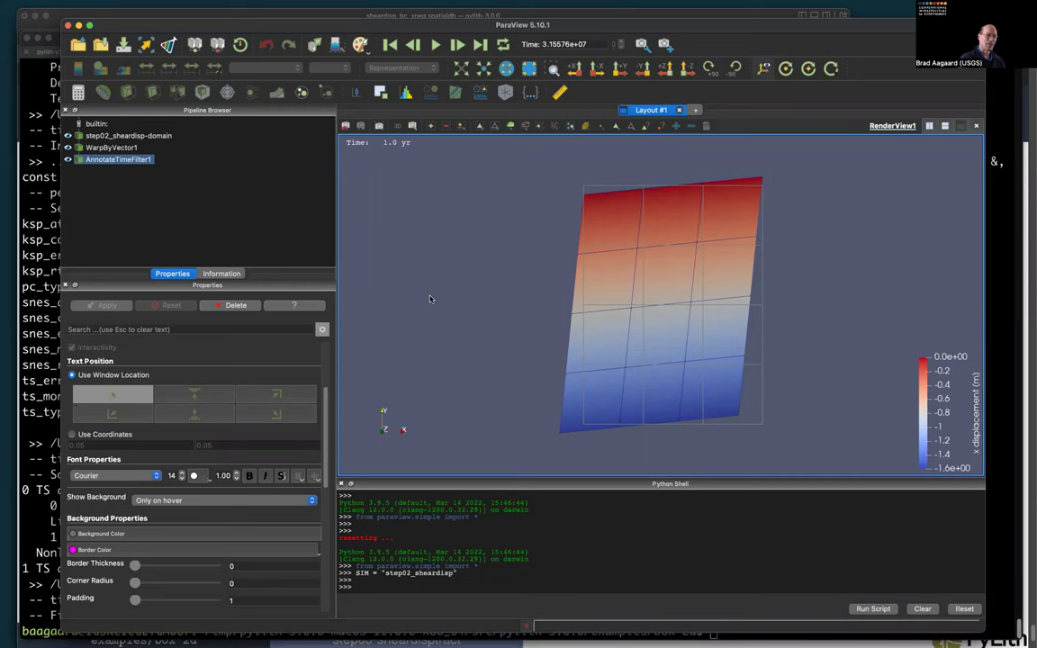
pyautogui.click(588, 329)
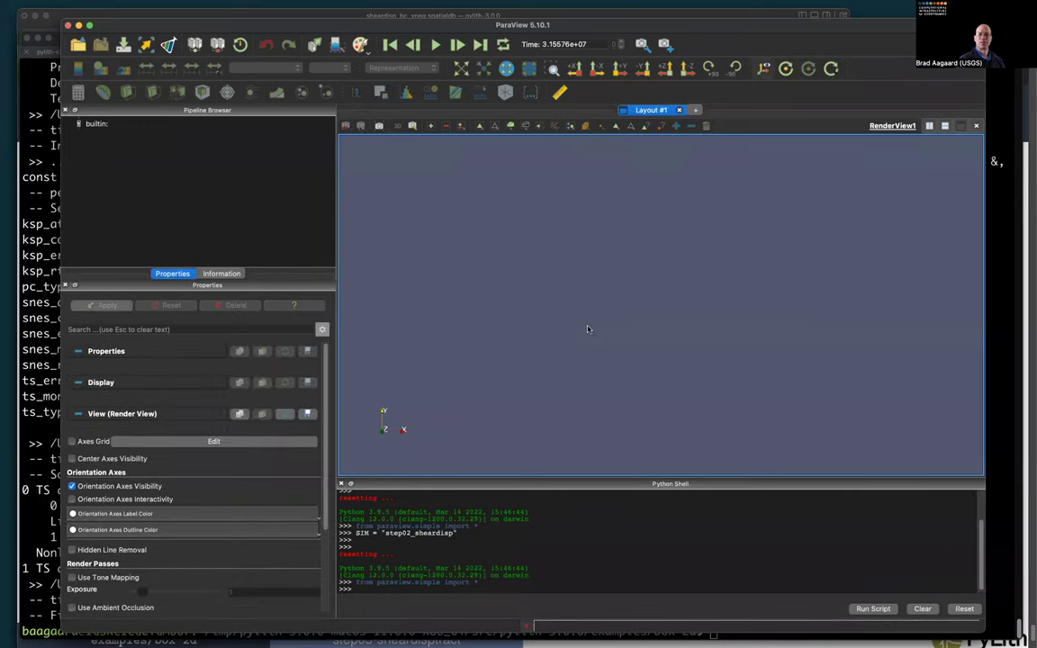
# Step: Set SIM to "step03_sheardisptract" in the Python shell and run the plot_dispwarp.py script
pyautogui.click(396, 587)
pyautogui.press('Up')
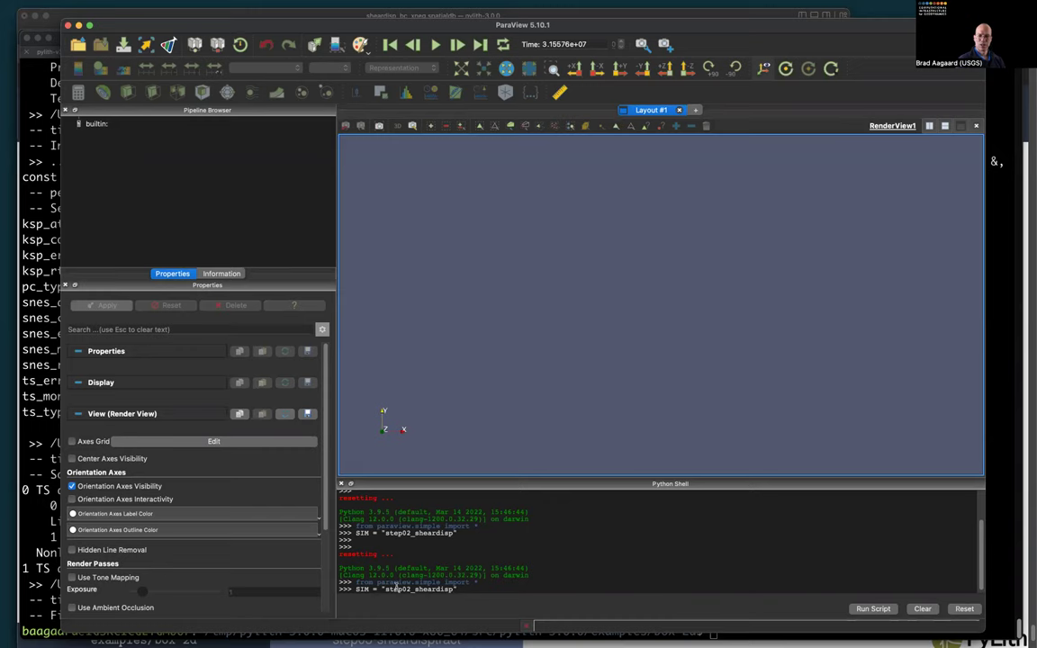
pyautogui.press('BackSpace')
pyautogui.write('3')
pyautogui.write('tract')
pyautogui.press('Return')
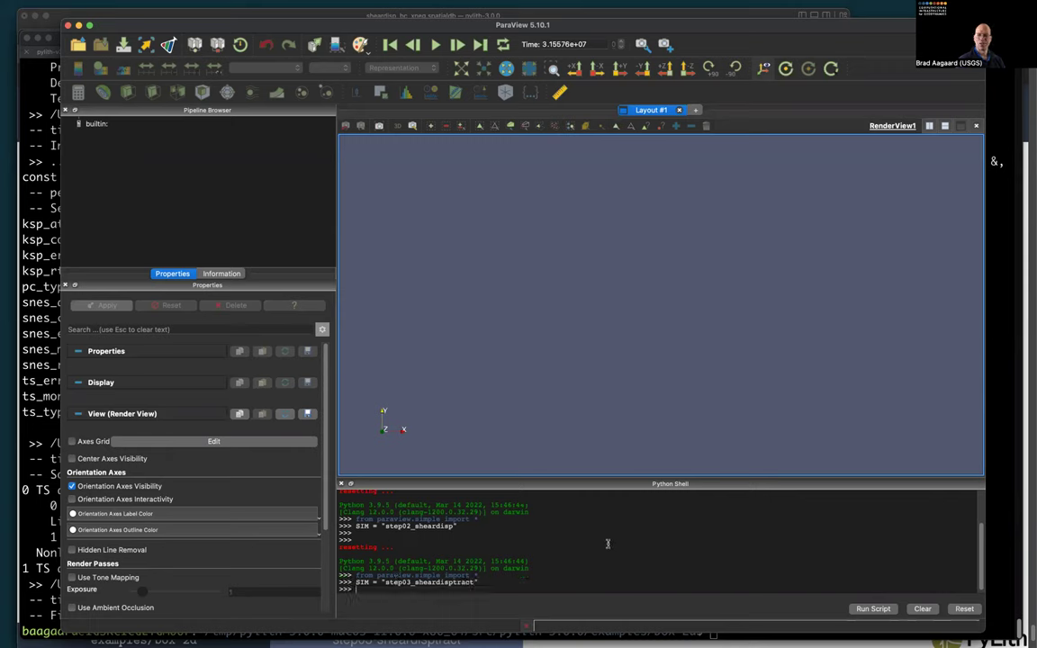
pyautogui.click(870, 609)
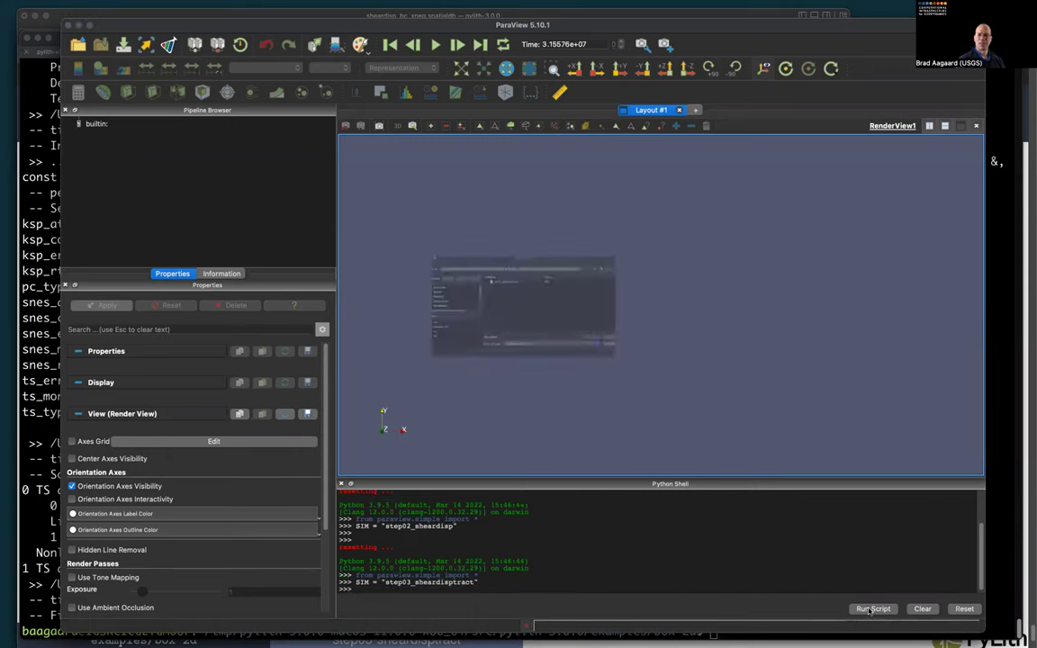
pyautogui.doubleClick(483, 253)
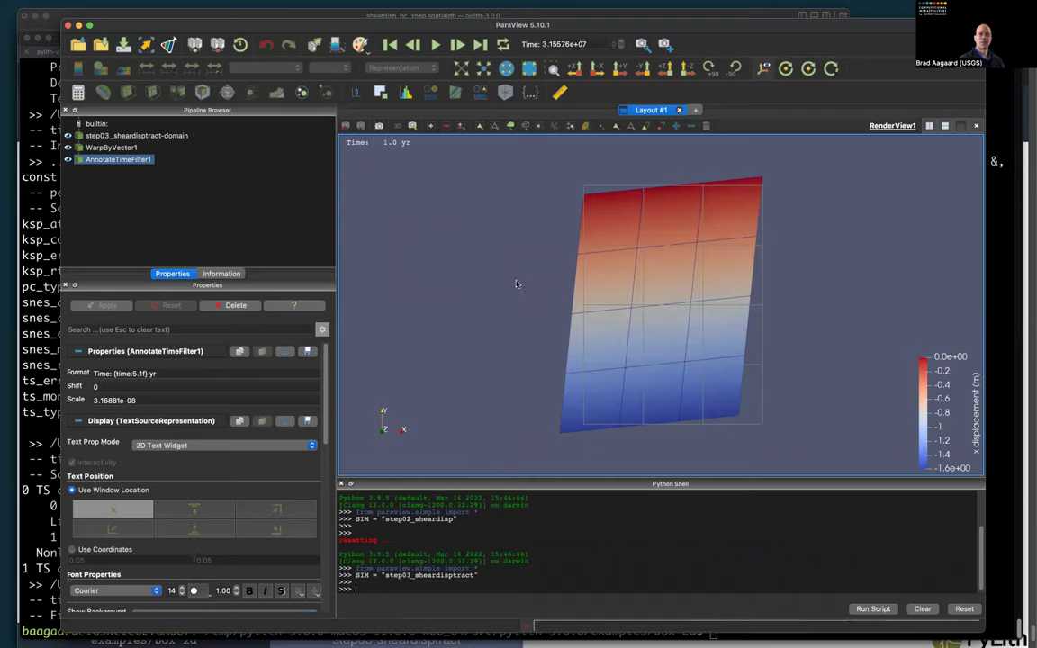
# Step: Set SIM to "step02_sheardisp" in the Python shell and run plot_dispwarp.py to add that simulation for comparison
pyautogui.press('Up')
pyautogui.press('Up')
pyautogui.press('Return')
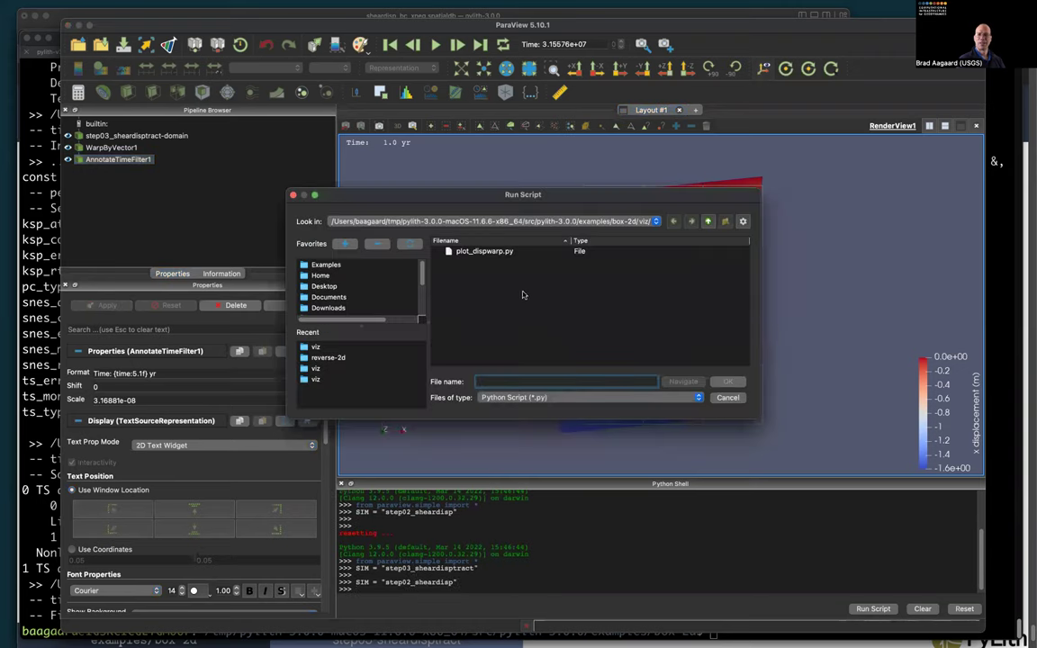
pyautogui.doubleClick(484, 251)
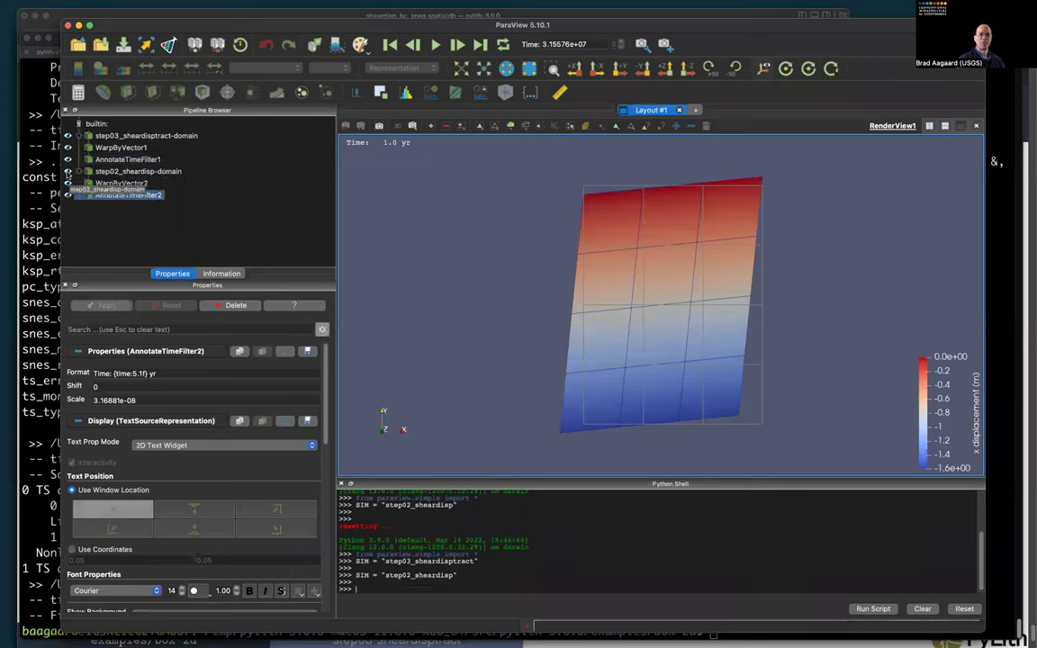
# Step: Hide step02_sheardisp-domain and AnnotateTimeFilter2, and change WarpByVector2's representation to Wireframe
pyautogui.click(67, 171)
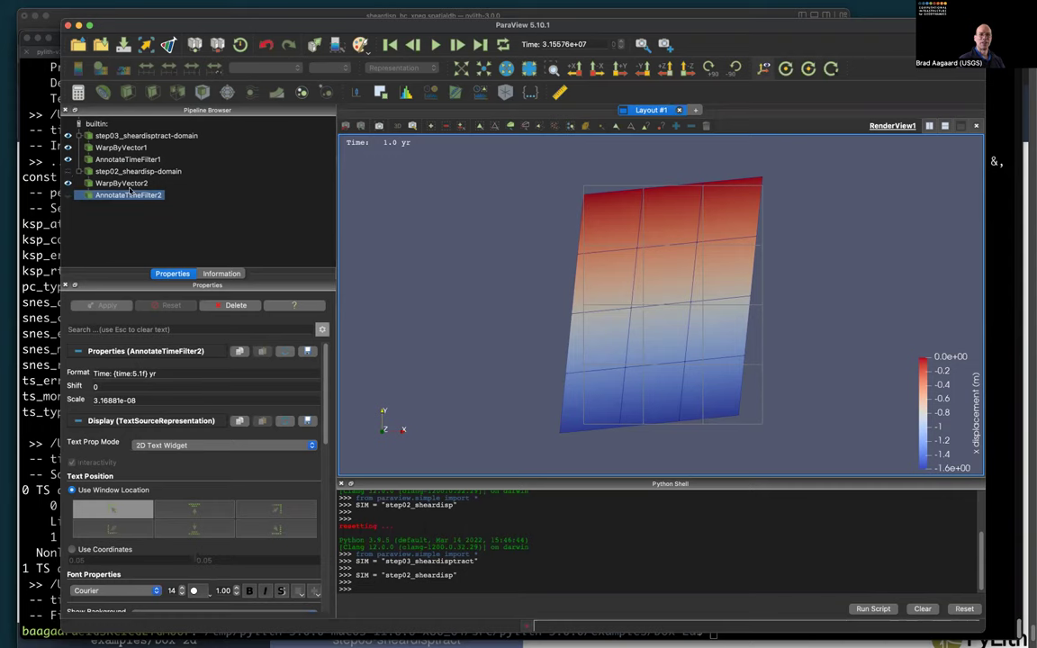
pyautogui.click(126, 183)
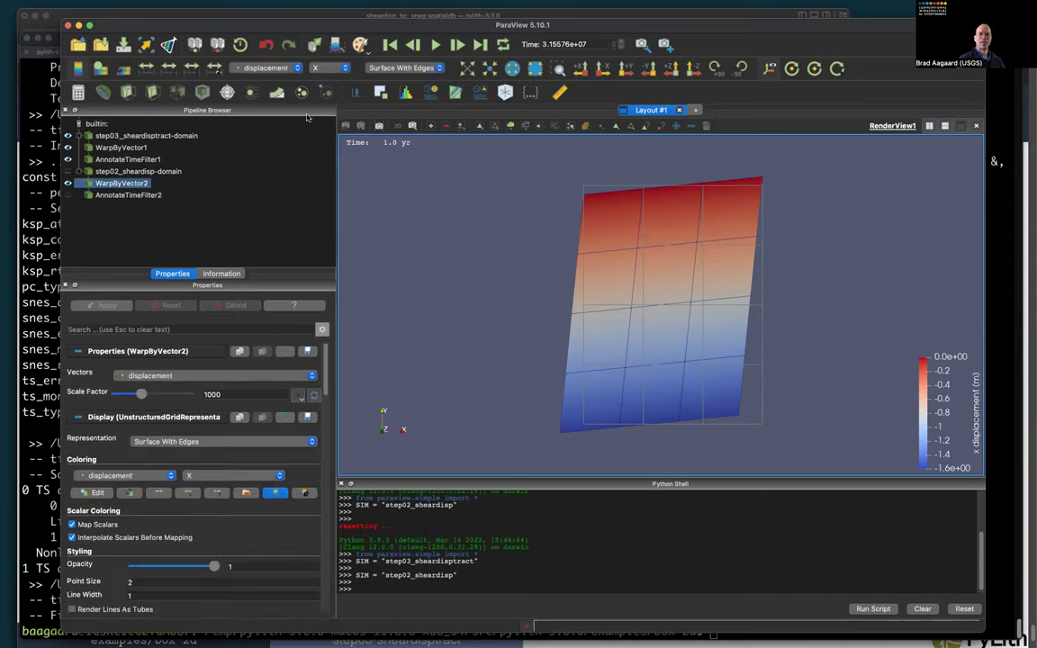
pyautogui.click(384, 69)
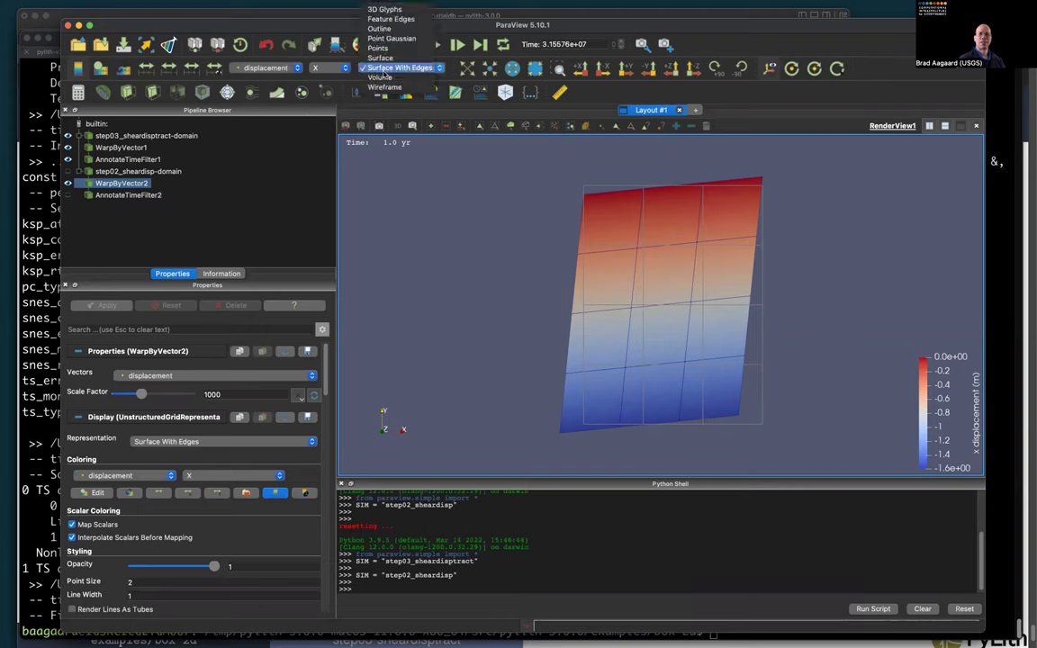
pyautogui.click(385, 86)
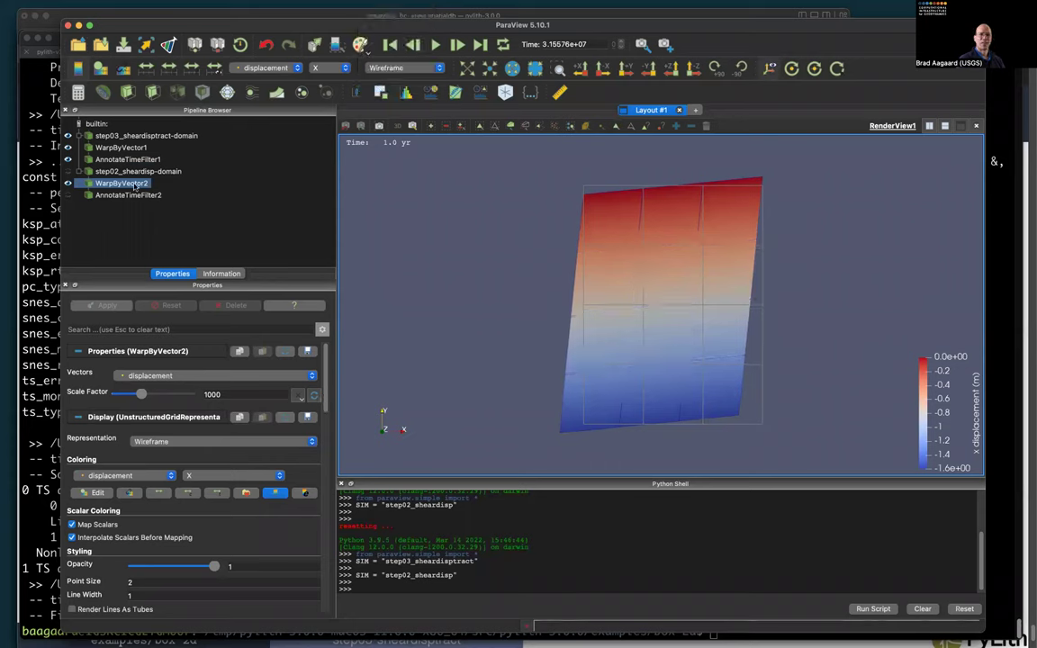
# Step: Colour the WarpByVector2 wireframe with a yellow solid color (#ffff00)
pyautogui.click(257, 68)
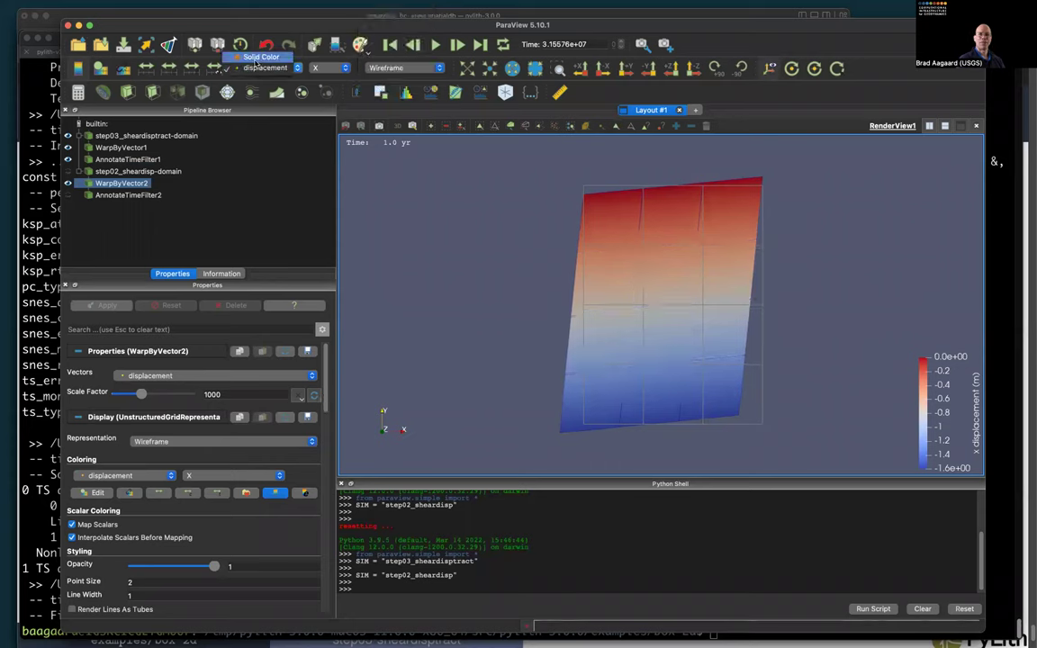
pyautogui.click(256, 61)
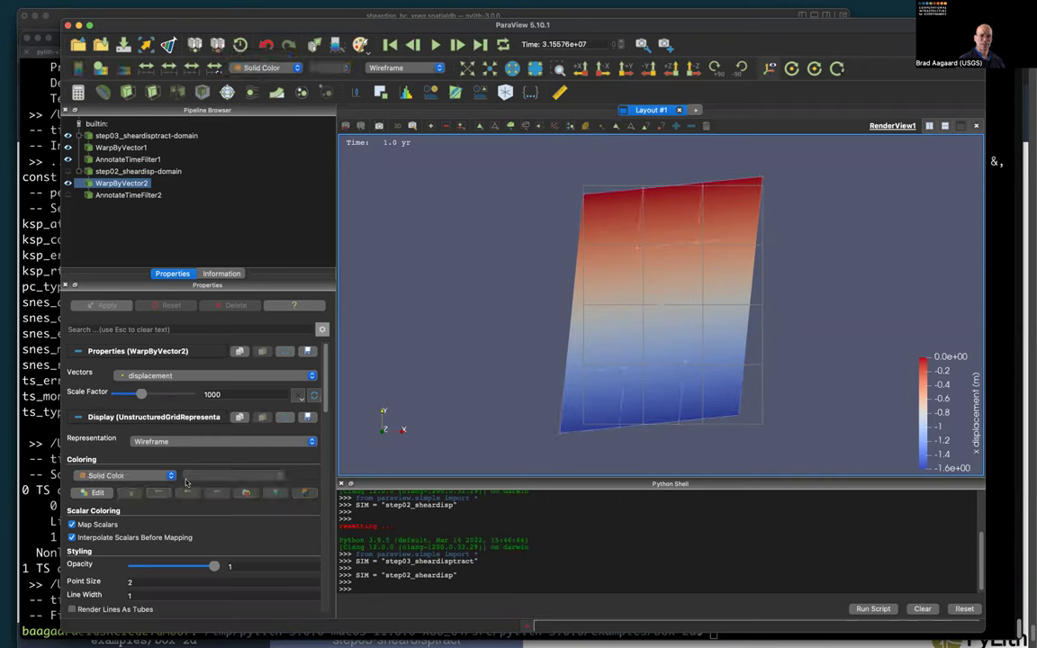
pyautogui.scroll(-2, 187, 486)
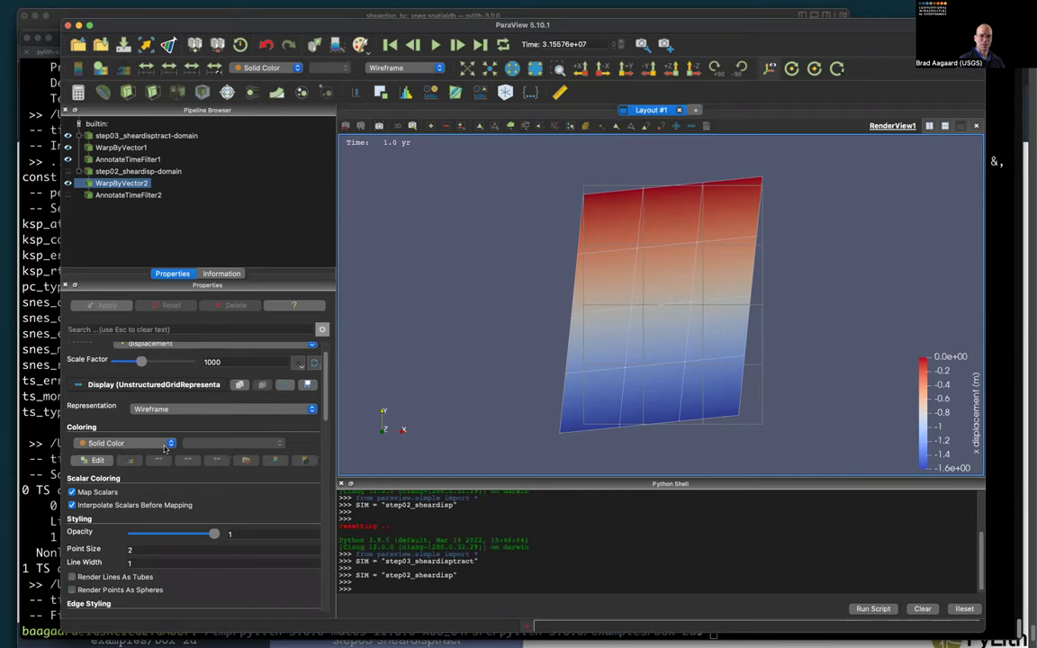
pyautogui.scroll(-2, 151, 406)
pyautogui.click(93, 428)
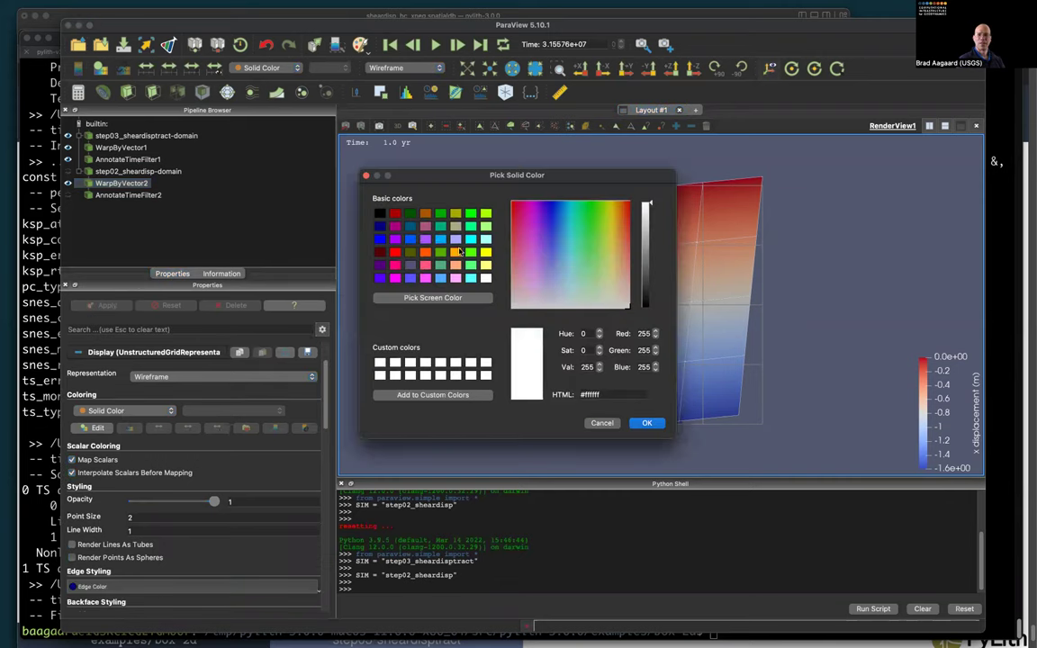
pyautogui.click(456, 255)
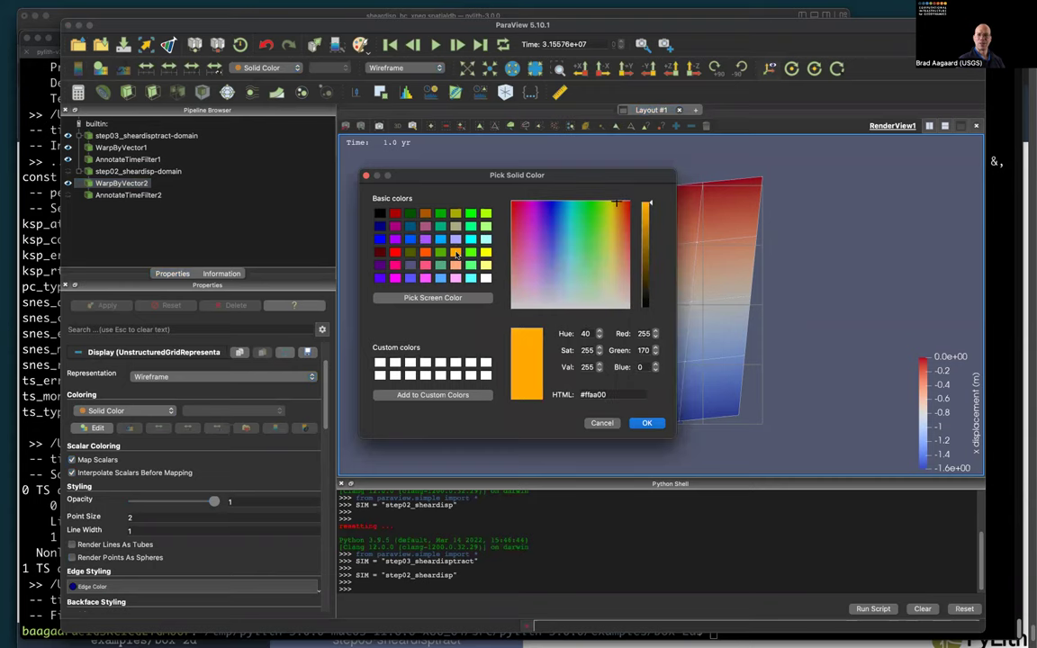
pyautogui.click(485, 265)
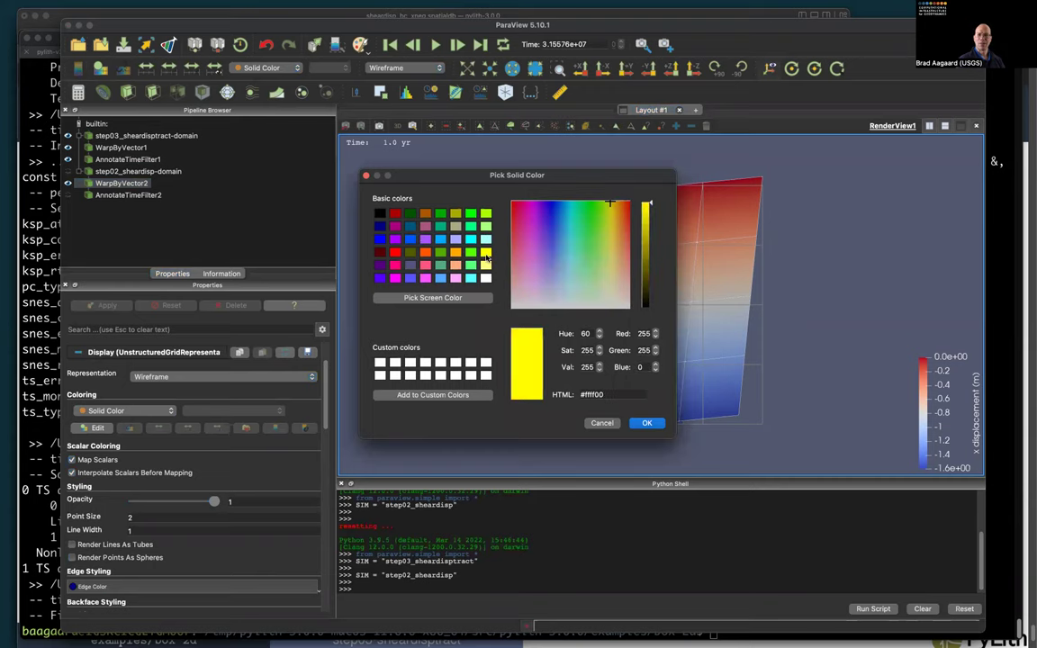
pyautogui.click(646, 423)
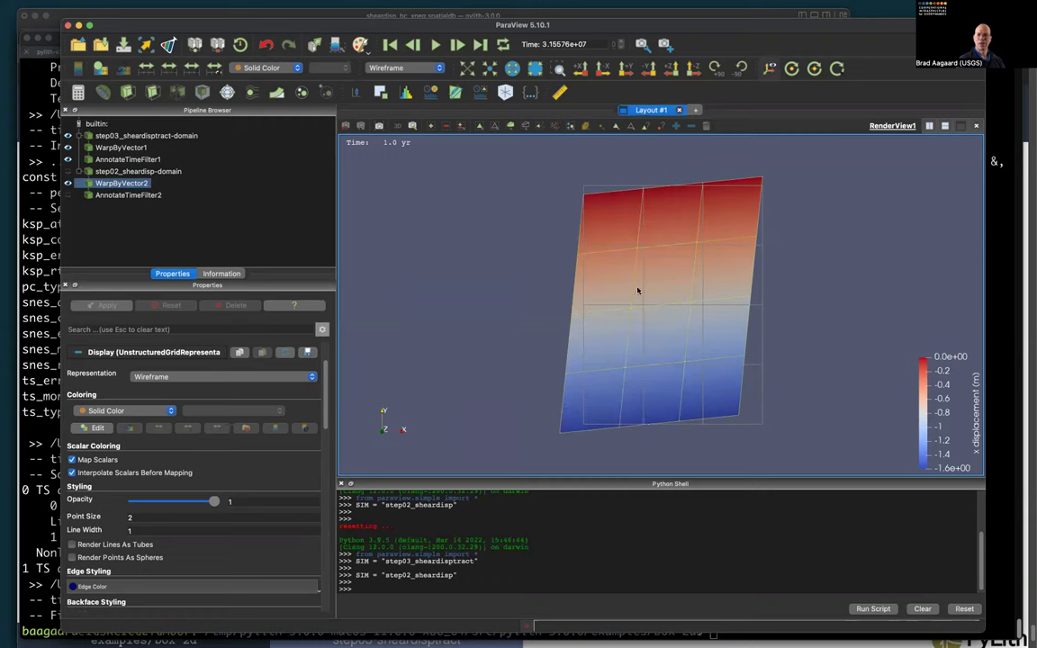
# Step: Set the line width of the WarpByVector2 wireframe to 4
pyautogui.doubleClick(144, 532)
pyautogui.write('4')
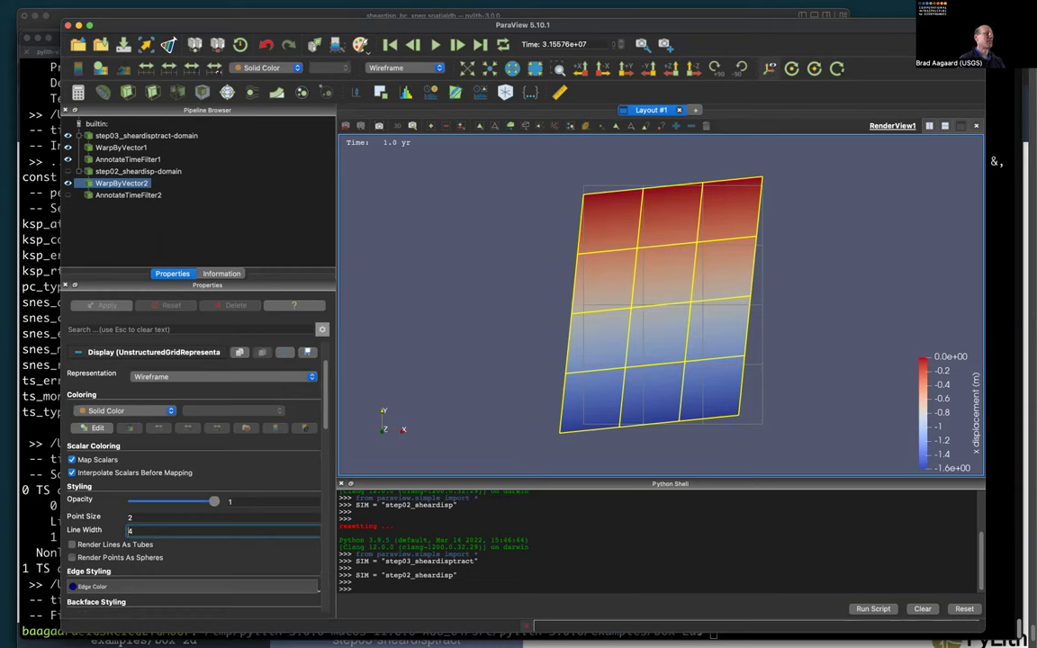
pyautogui.press('super+Tab')
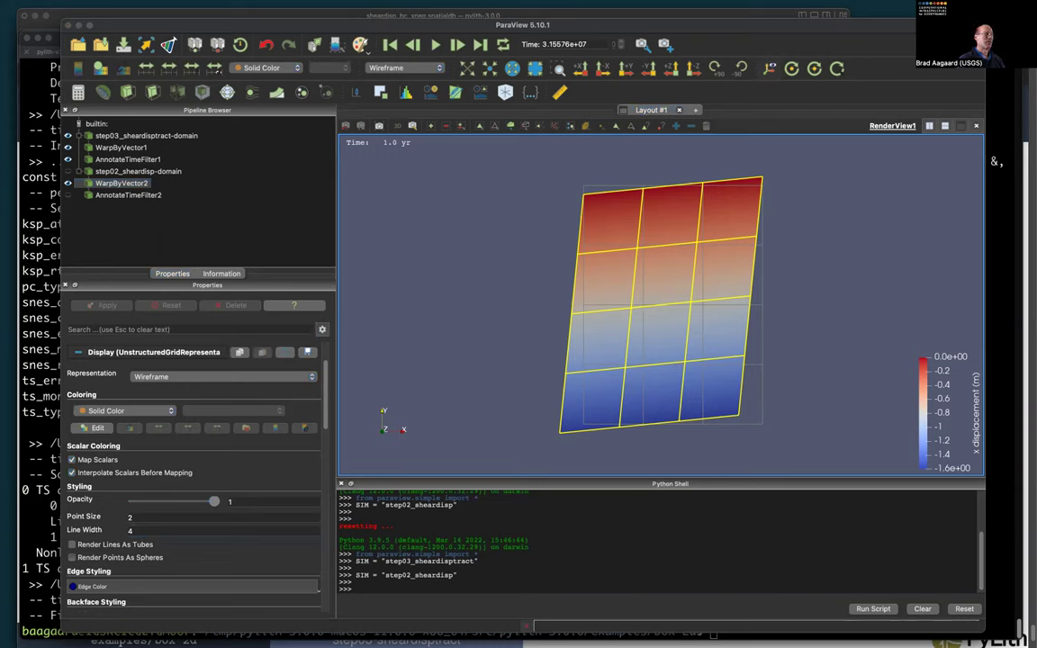
pyautogui.press('super+Tab')
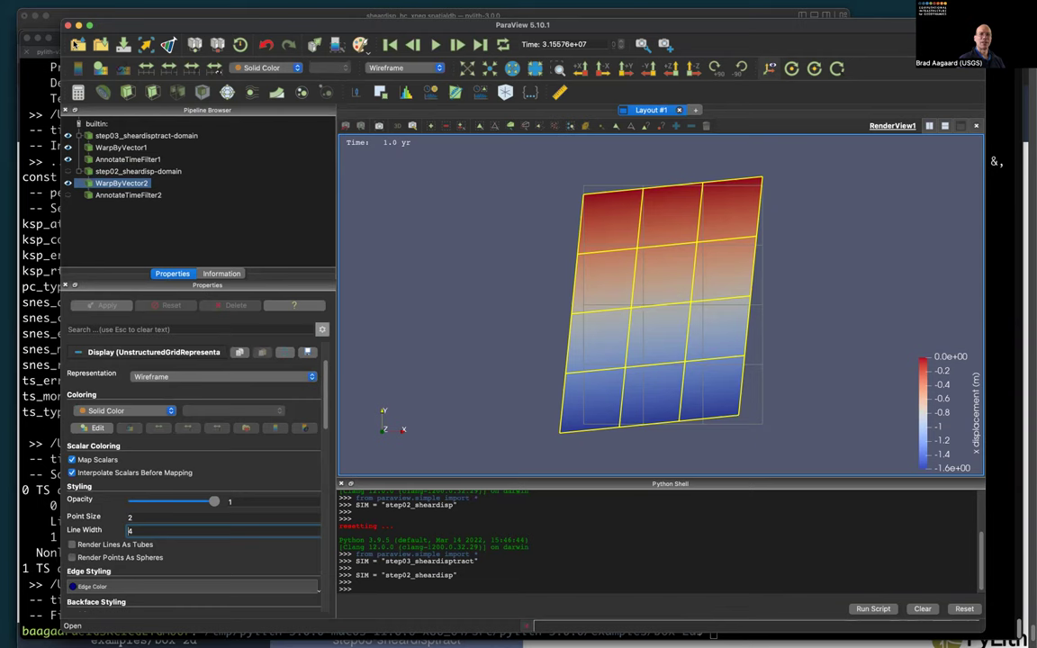
# Step: Load step01_axialdisp-elastic_info.xmf from the box-2d output folder with the XDMF Reader, keeping all its cell arrays
pyautogui.click(77, 44)
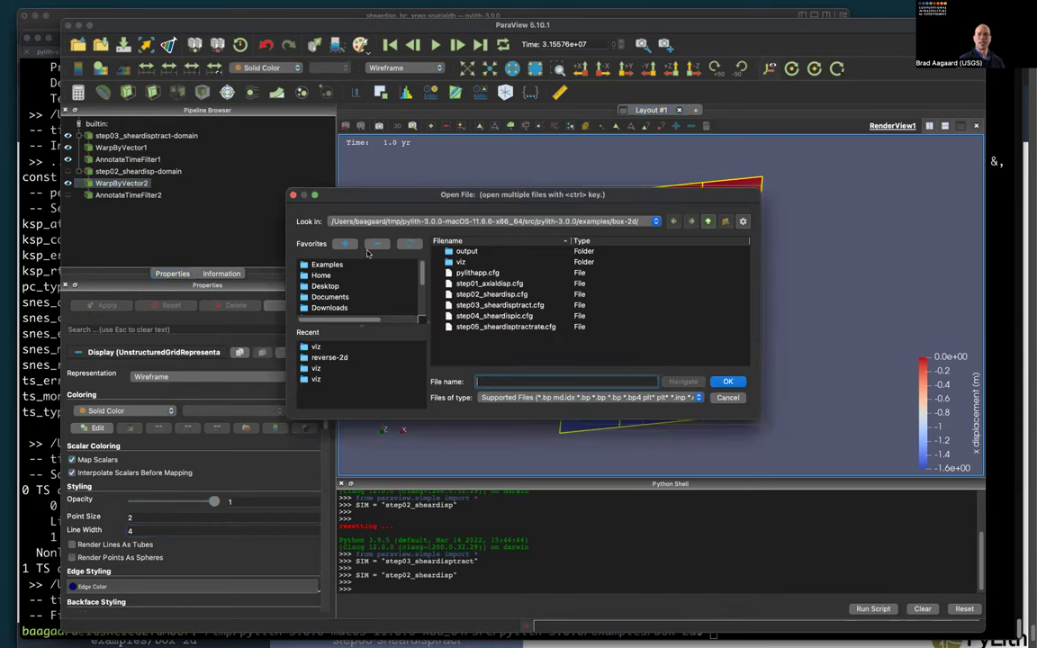
pyautogui.doubleClick(463, 255)
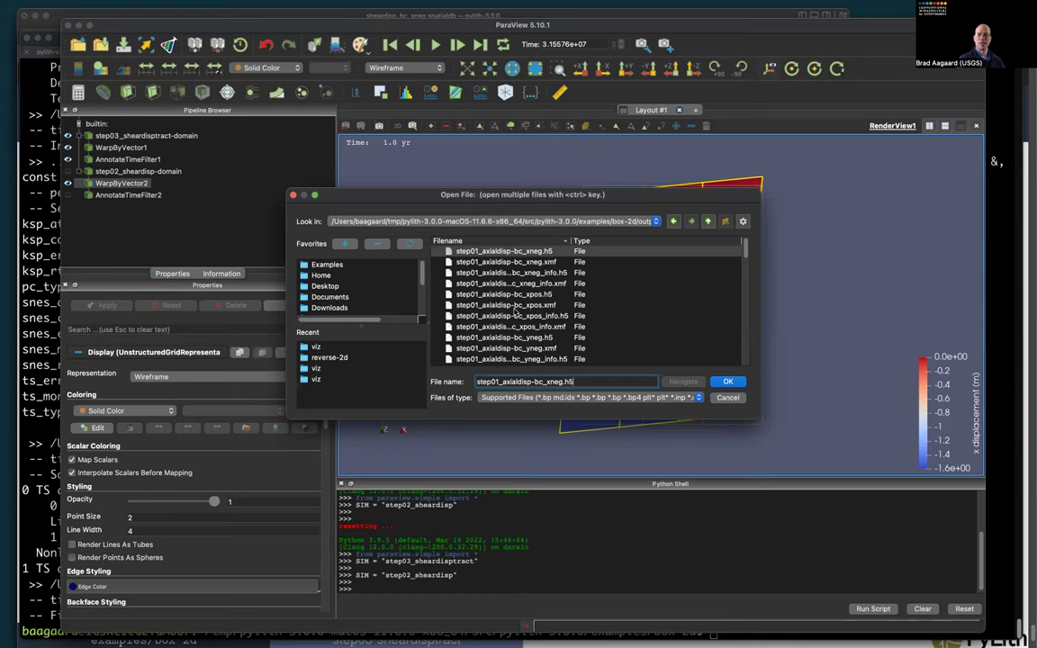
pyautogui.scroll(-1, 513, 301)
pyautogui.scroll(-2, 515, 312)
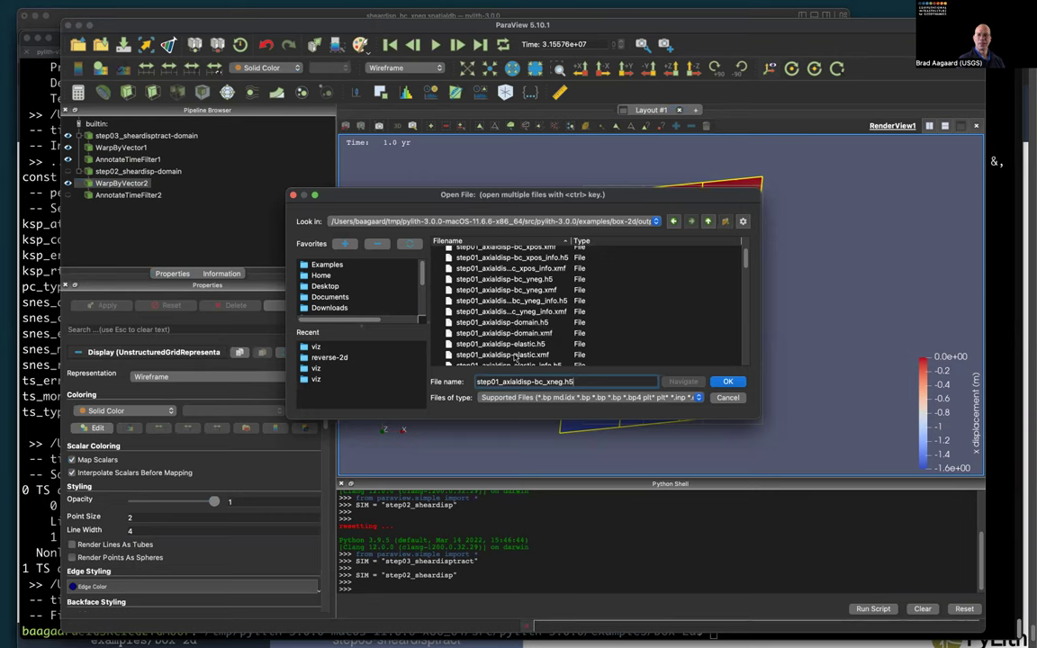
pyautogui.scroll(-1, 515, 356)
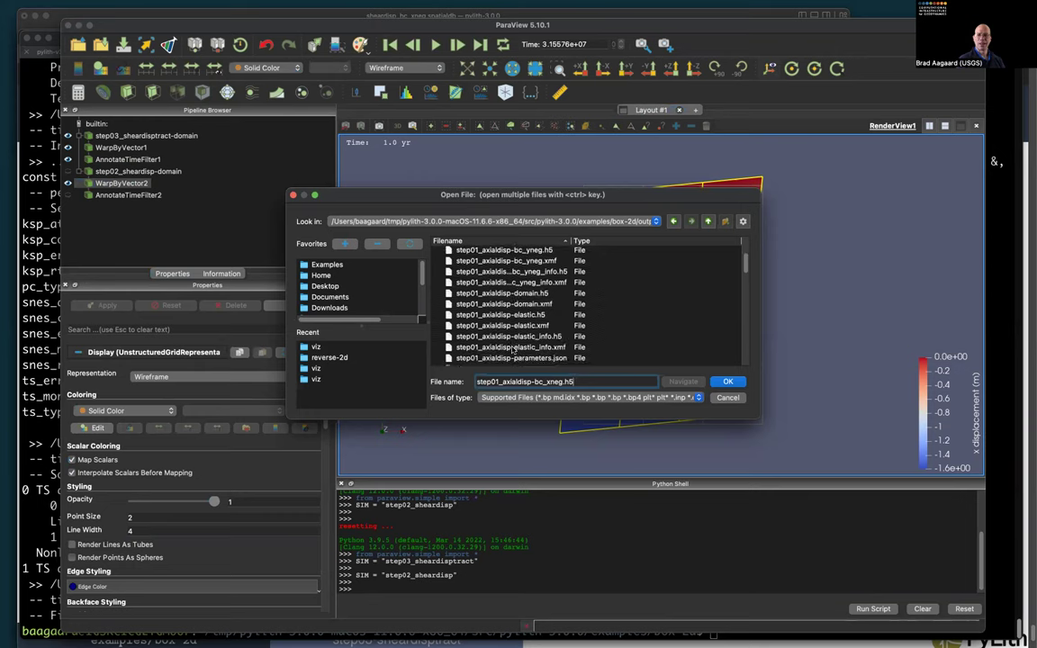
pyautogui.click(515, 347)
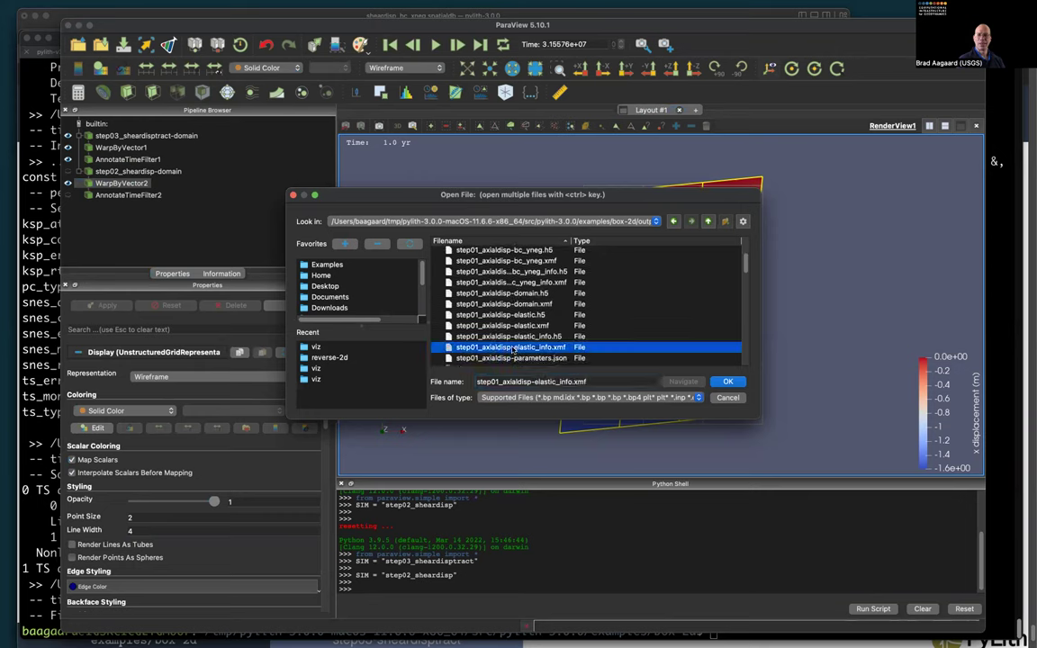
pyautogui.click(730, 382)
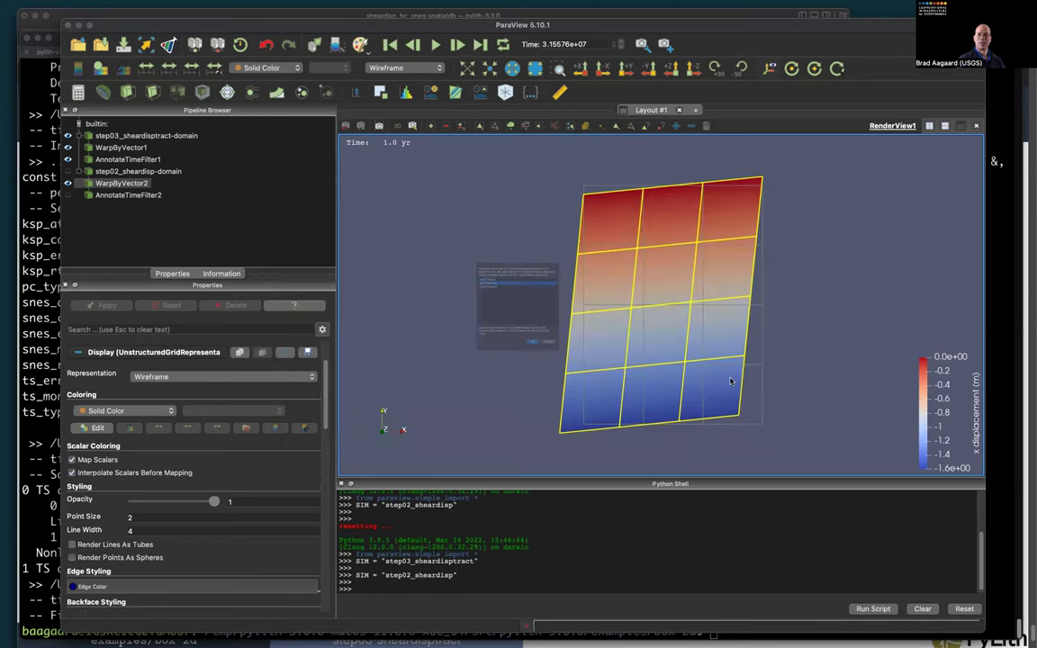
pyautogui.click(453, 235)
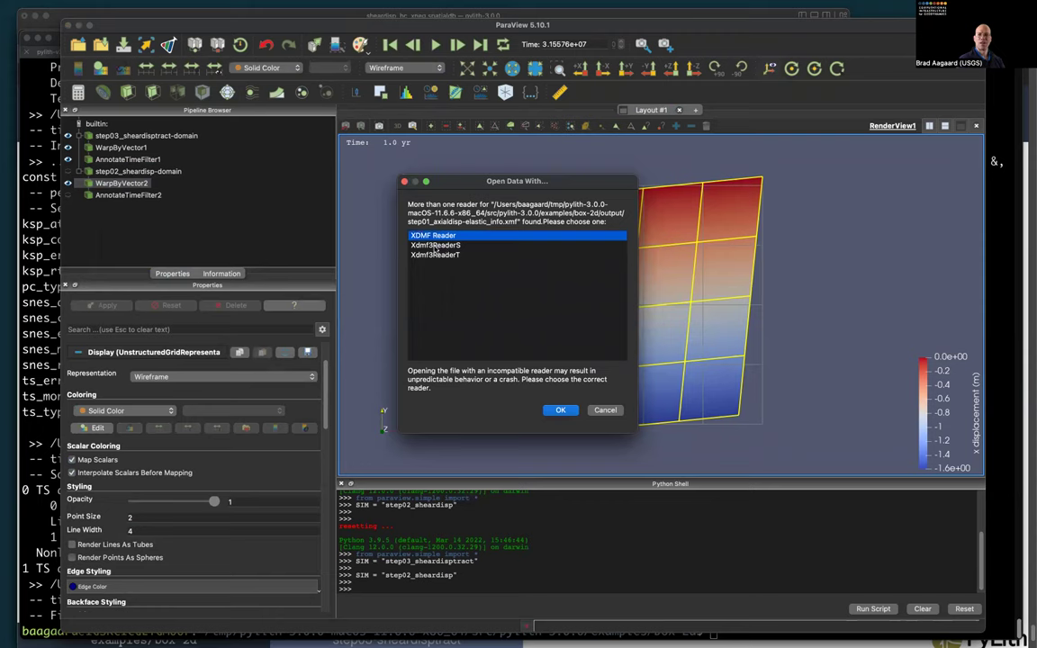
pyautogui.click(560, 411)
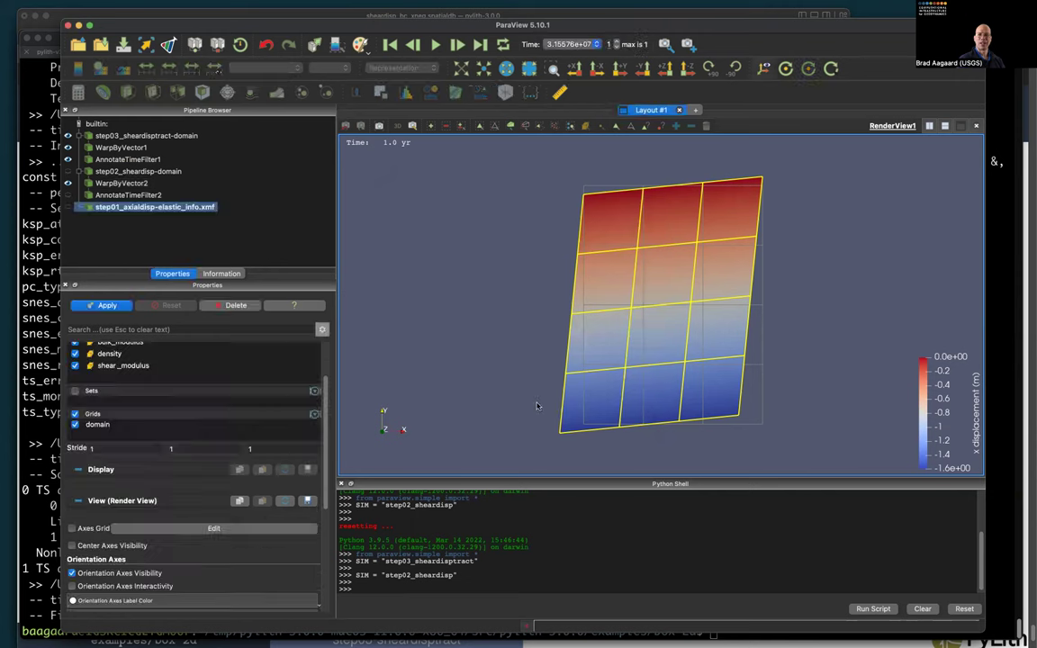
pyautogui.click(104, 305)
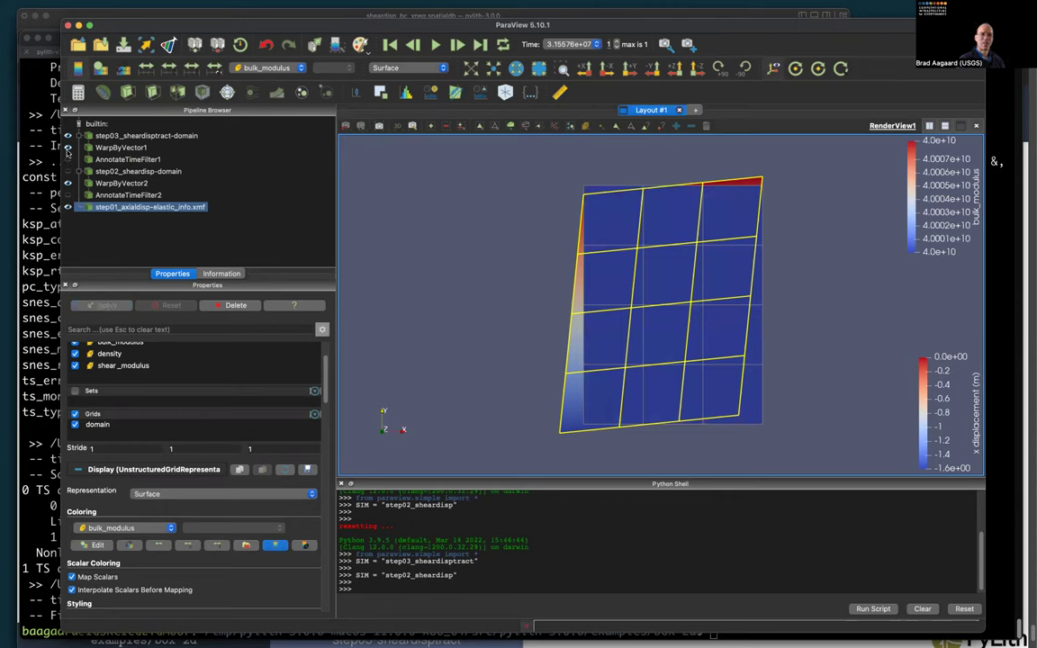
# Step: Hide step03_sheardisptract-domain, WarpByVector1, AnnotateTimeFilter1 and WarpByVector2, leaving only the step01 elastic info data displayed
pyautogui.click(67, 146)
pyautogui.click(67, 135)
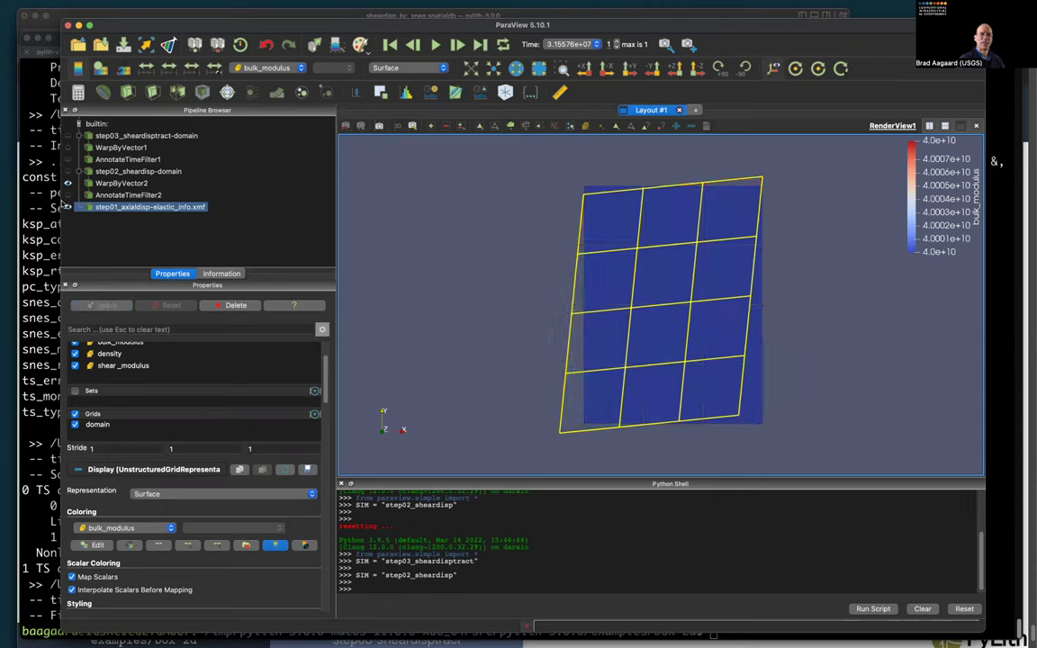
pyautogui.click(67, 182)
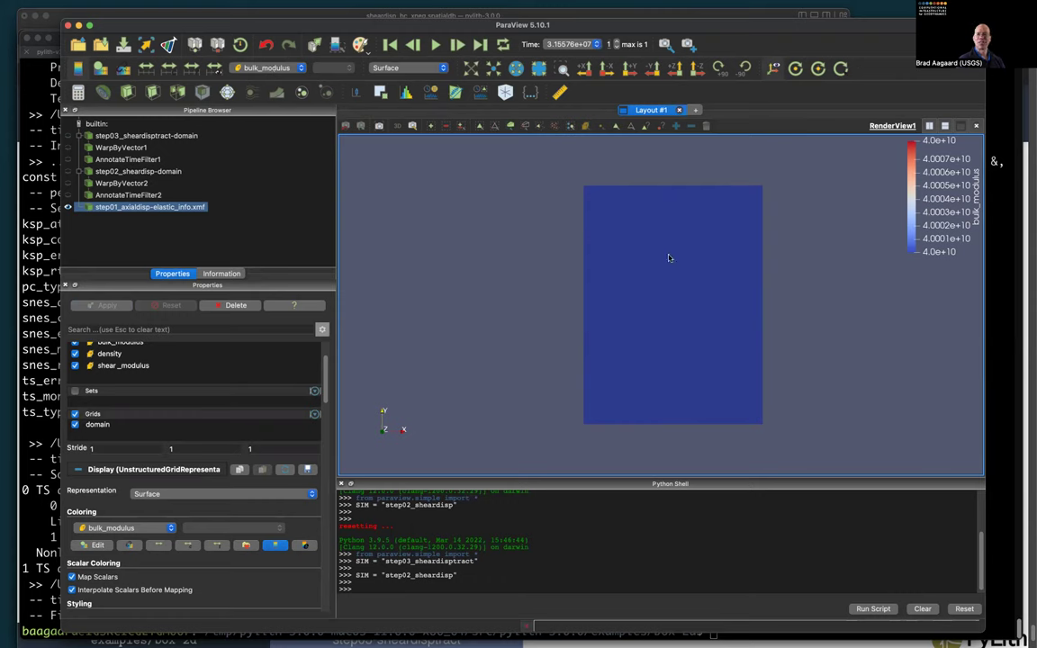
# Step: Display the step01_axialdisp-elastic_info.xmf data as Surface With Edges and bring up its data statistics and array ranges
pyautogui.click(408, 67)
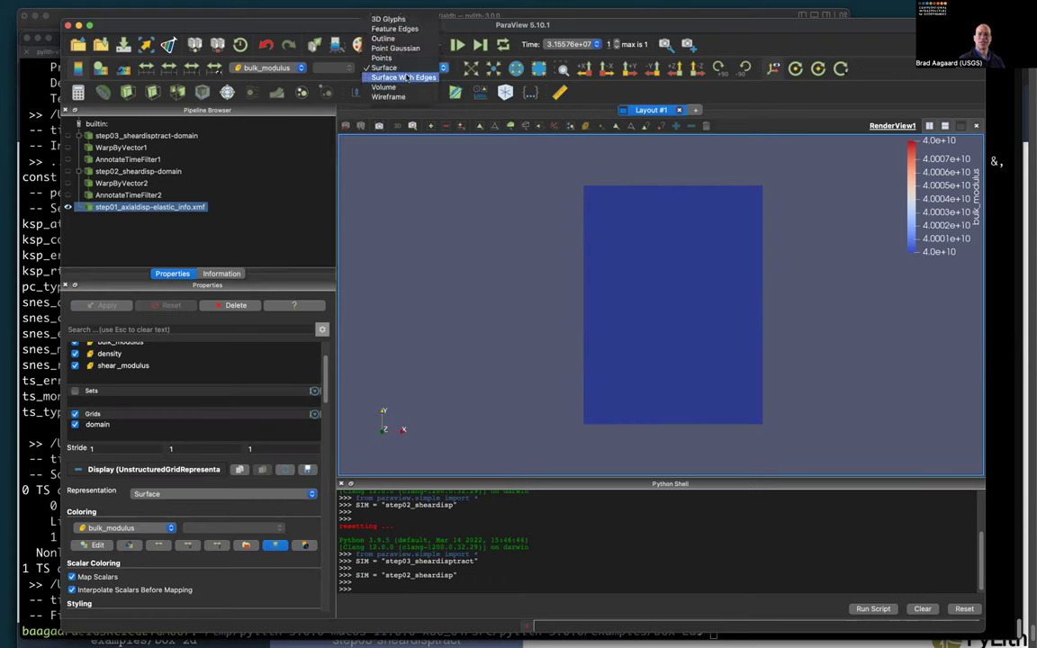
pyautogui.click(396, 77)
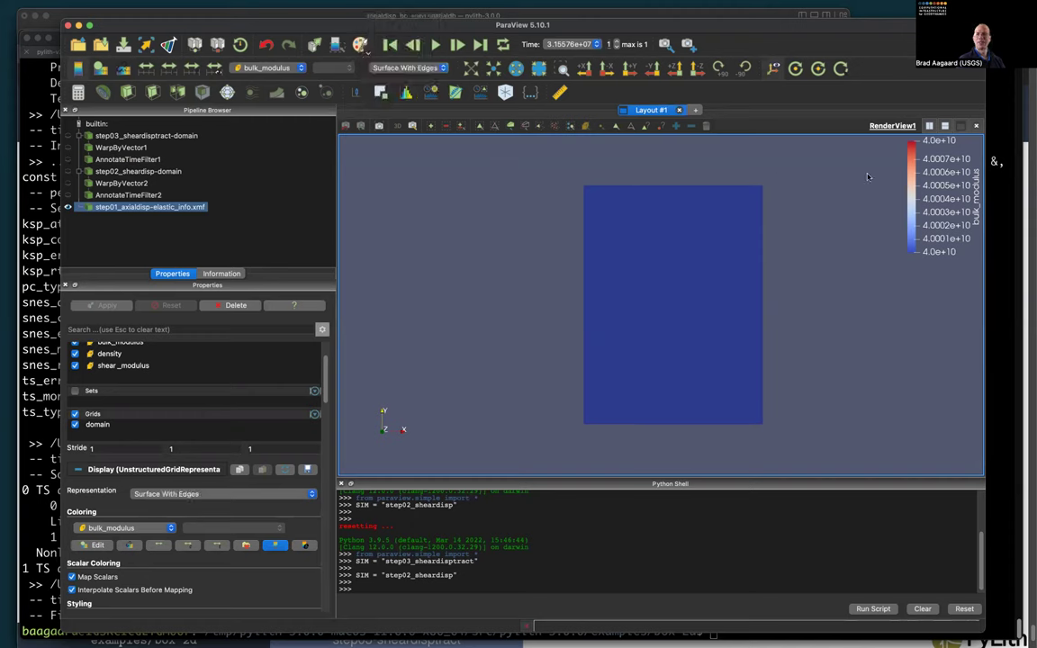
pyautogui.click(208, 275)
pyautogui.scroll(-3, 237, 430)
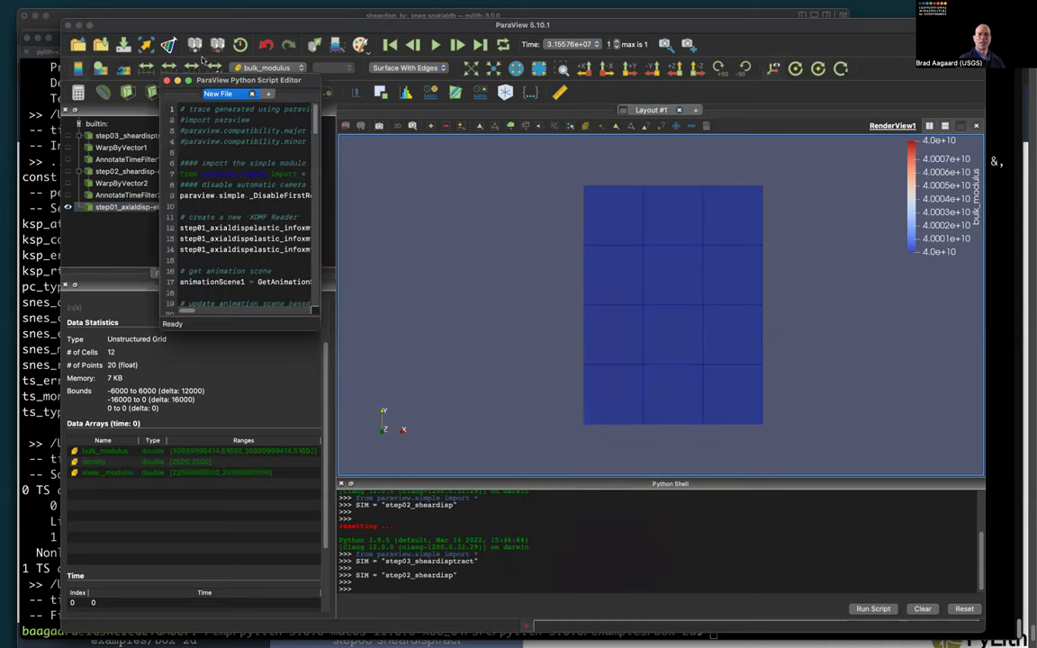
# Step: Enlarge the Python Script Editor and review the generated trace, from the XDMF reader setup to the camera placement
pyautogui.moveTo(300, 300); pyautogui.dragTo(631, 441)
pyautogui.scroll(-10, 340, 230)
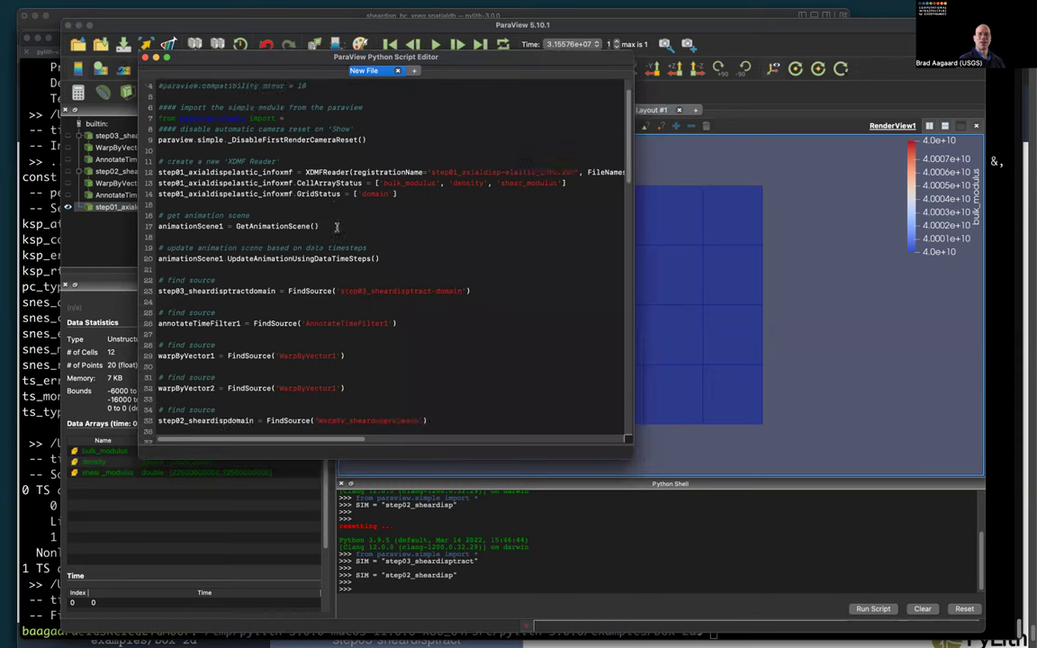
pyautogui.scroll(-18, 337, 226)
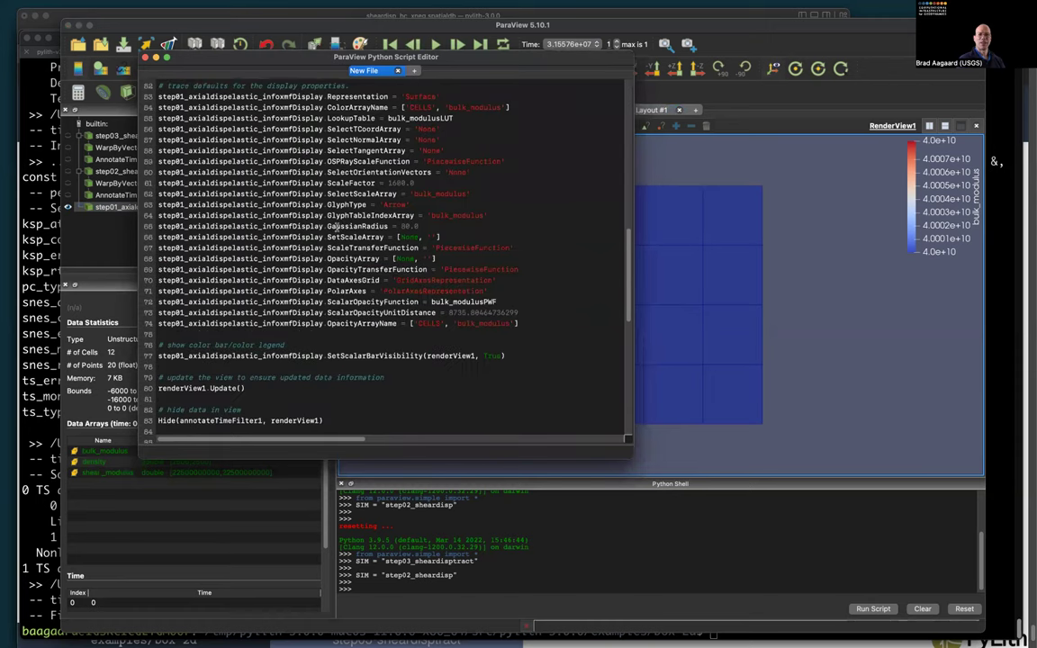
pyautogui.scroll(-1, 336, 227)
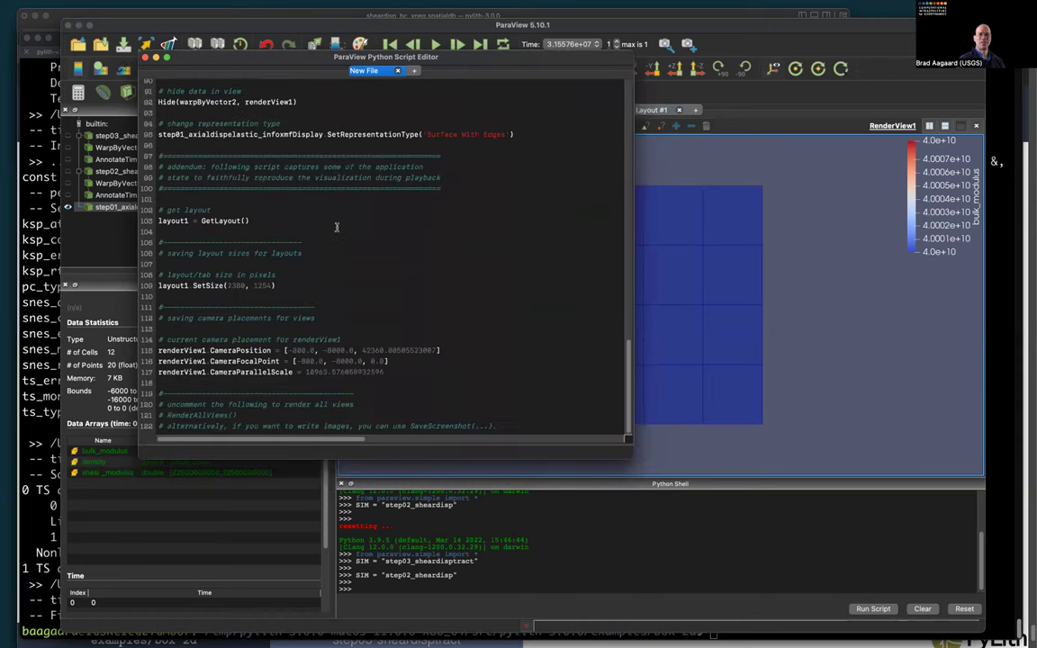
pyautogui.scroll(15, 337, 227)
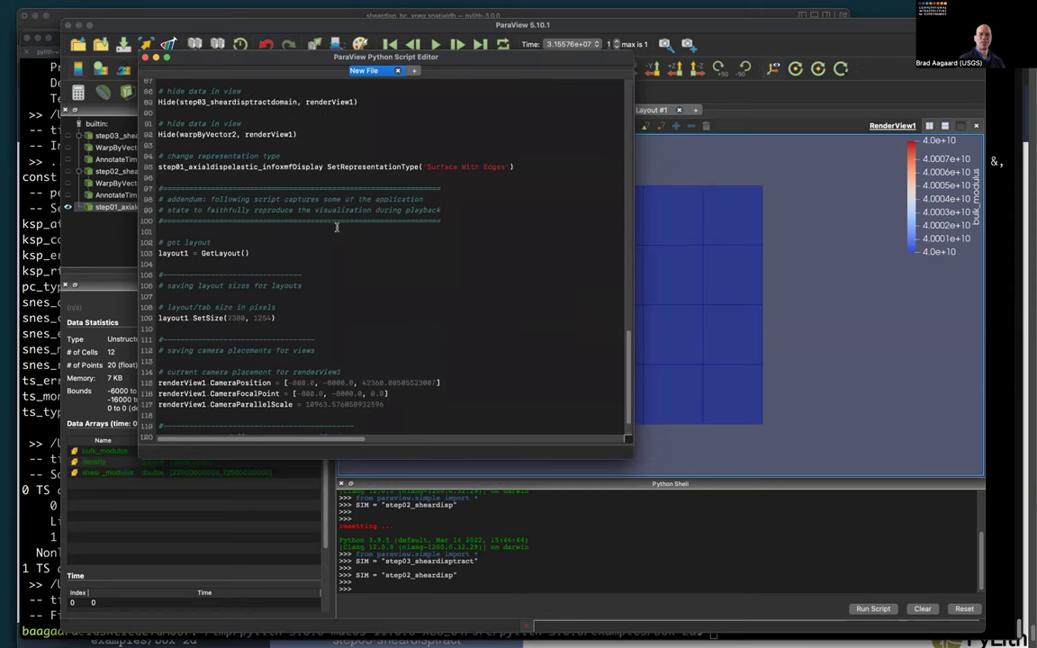
pyautogui.scroll(15, 336, 226)
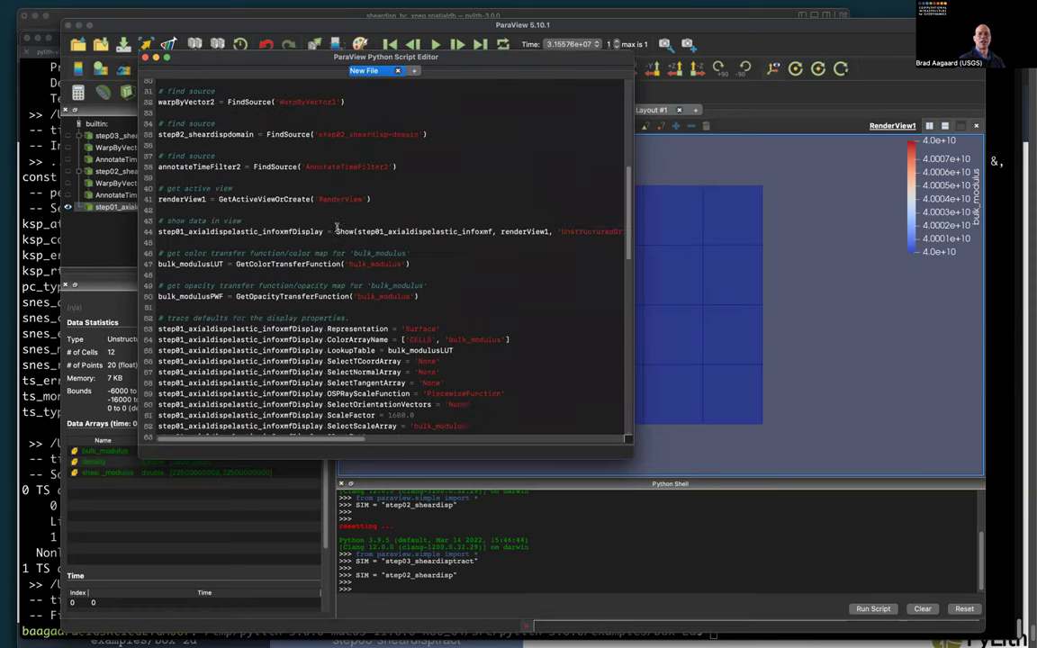